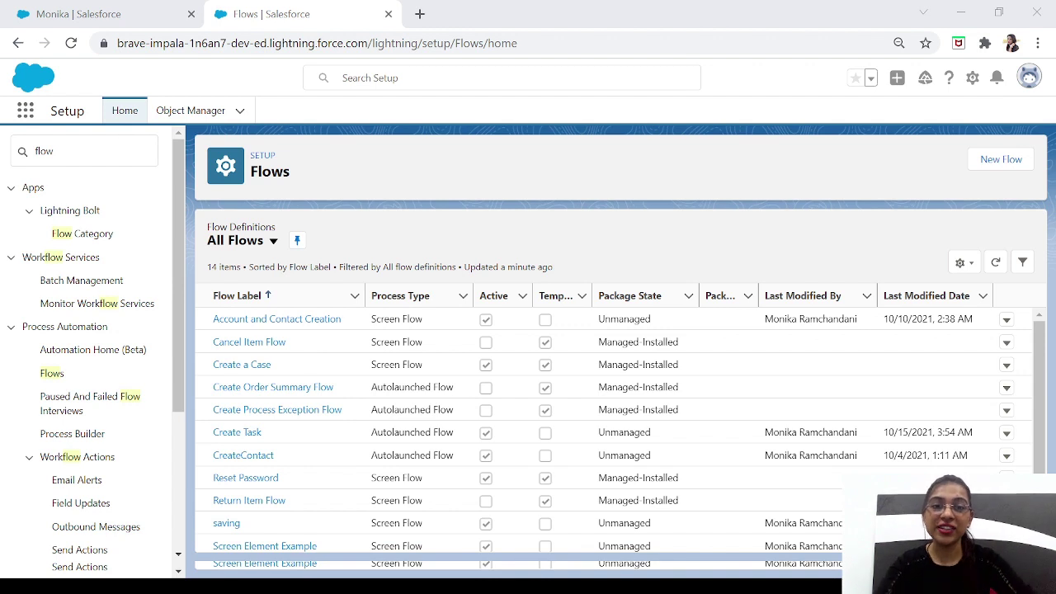
Step: Create a new Screen Flow using the Freeform layout
left_click(1000, 166)
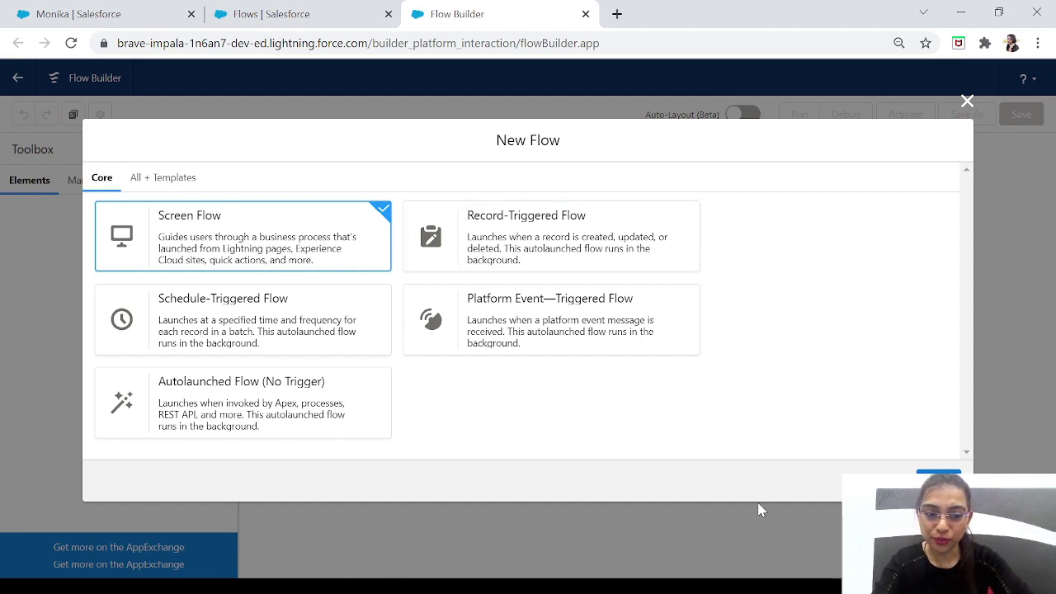
left_click(941, 485)
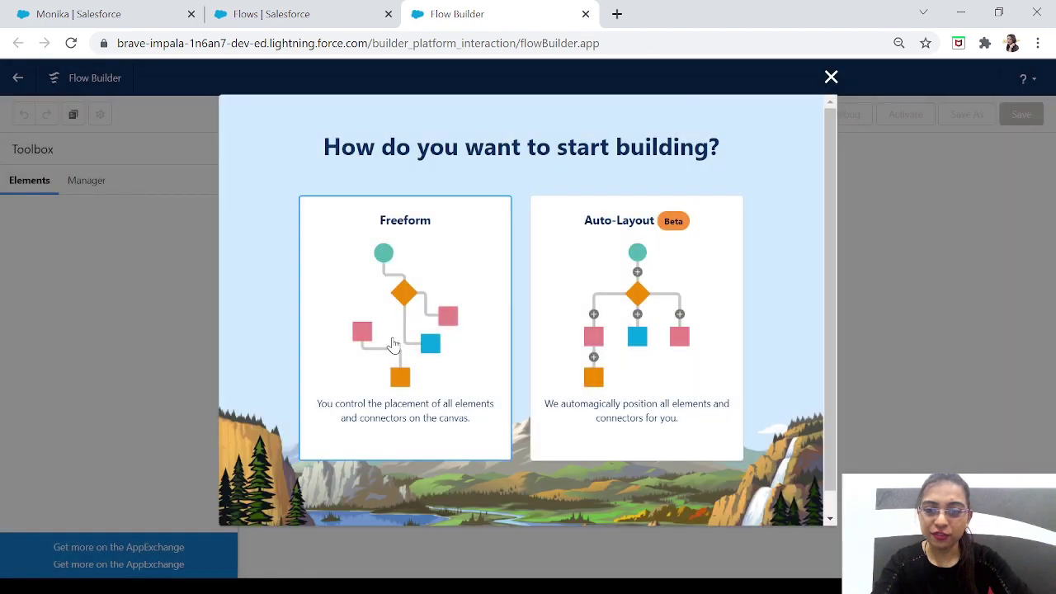
left_click(394, 345)
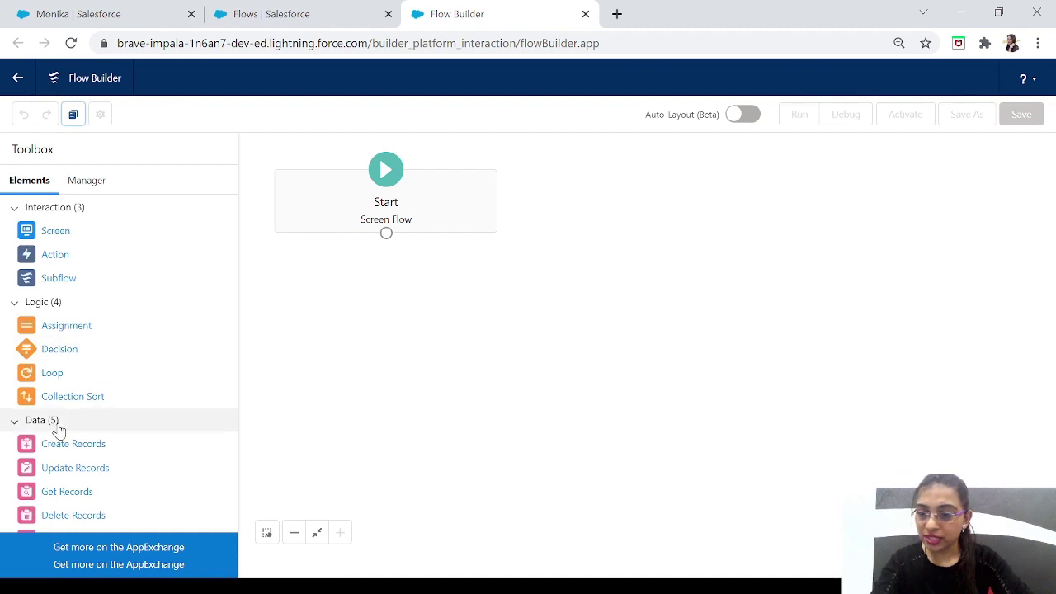
Step: Collapse the Logic and Interaction element groups and add a Get Records element to the canvas
left_click(14, 302)
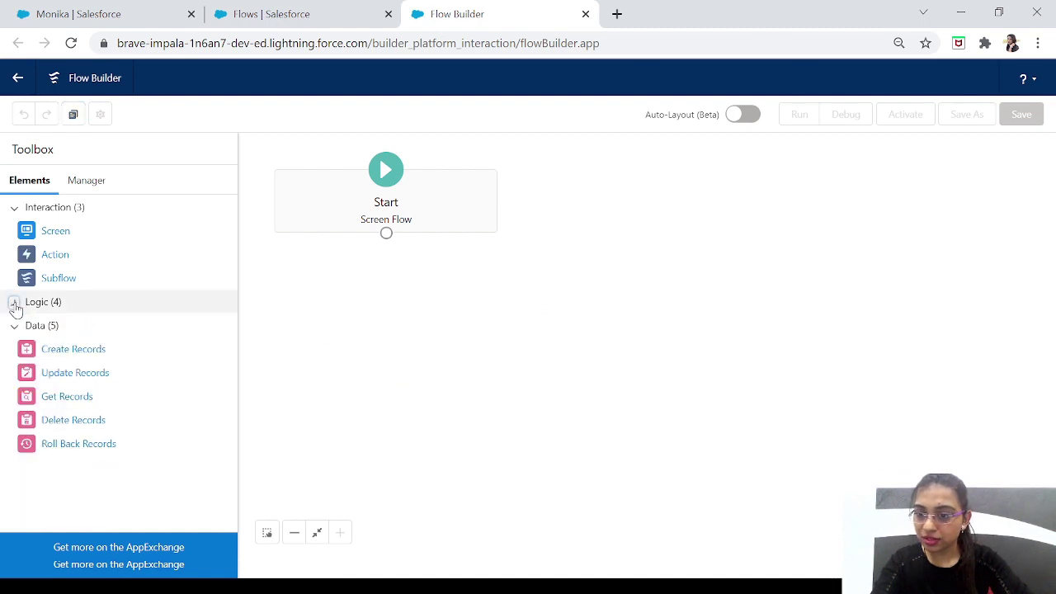
left_click(13, 209)
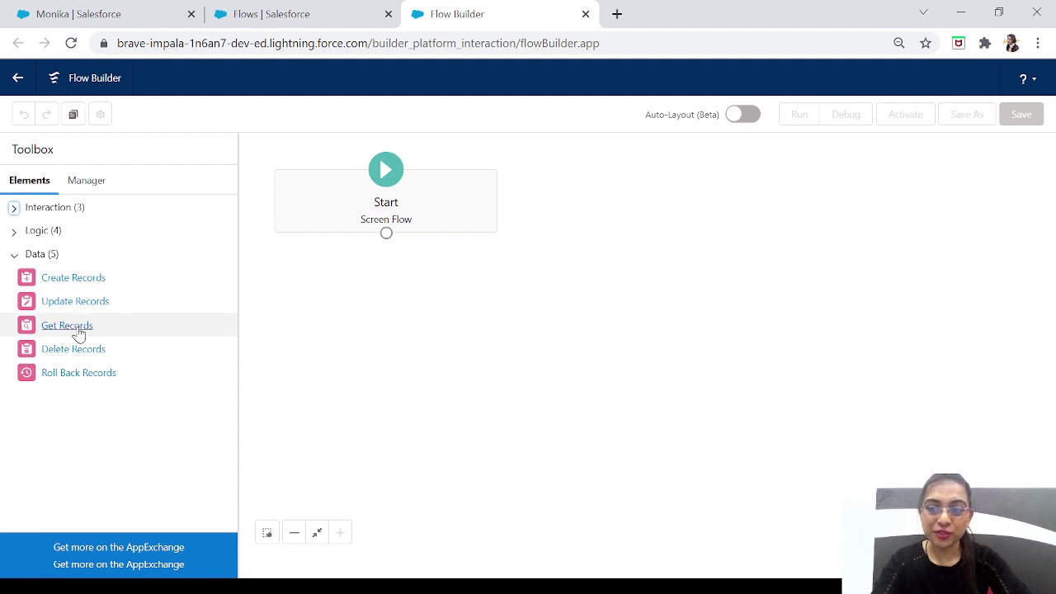
left_click_drag(79, 333, 460, 335)
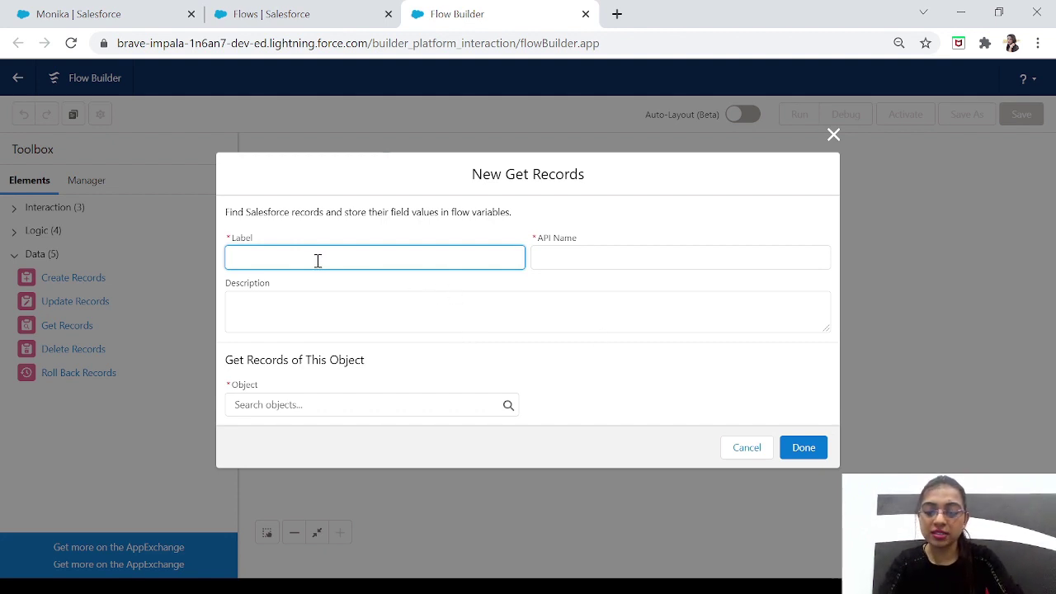
Step: Label the Get Records element "Get Account" and describe it as "This Element will fetch accounts from salesforce."
type("G")
key("BackSpace")
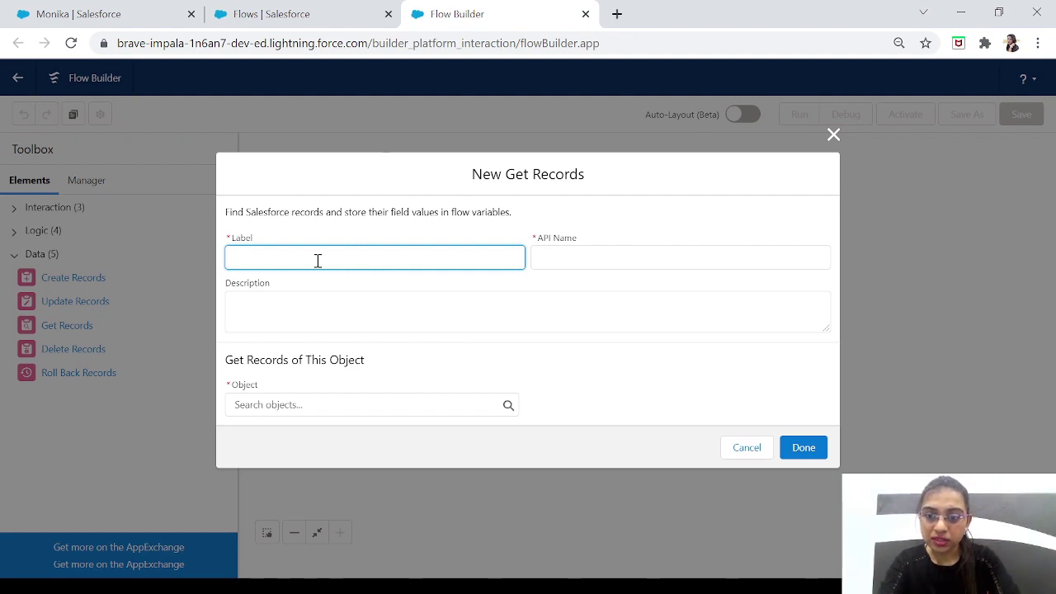
type("Get Account")
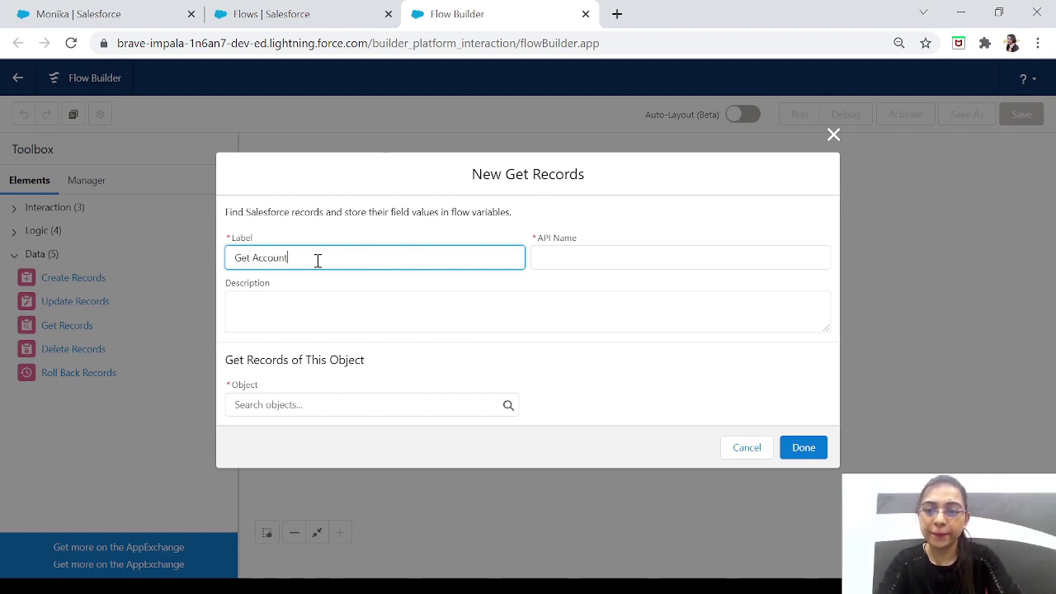
key("Tab")
key("Tab")
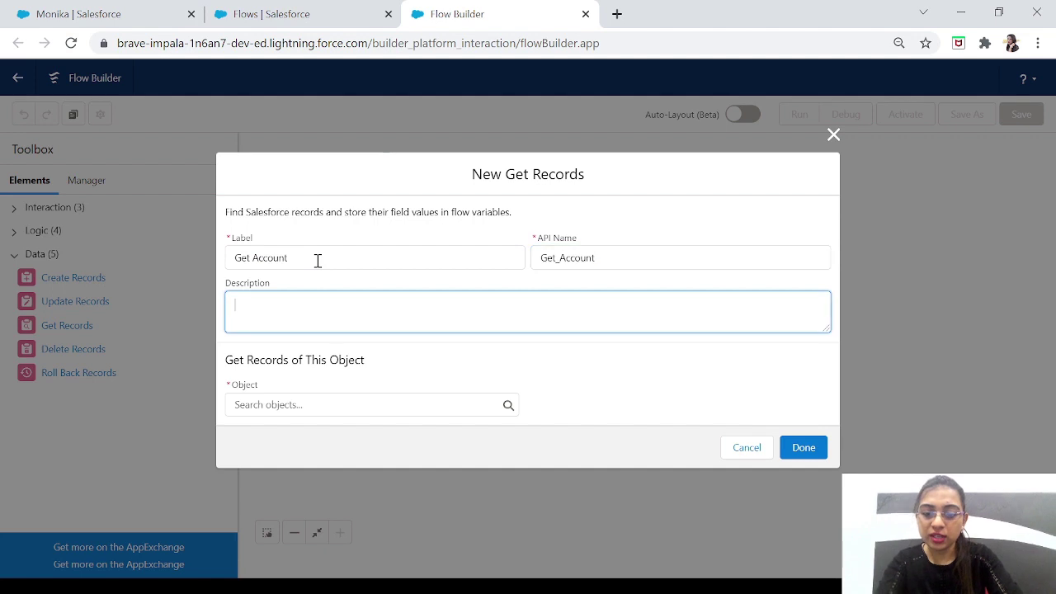
type("This Element")
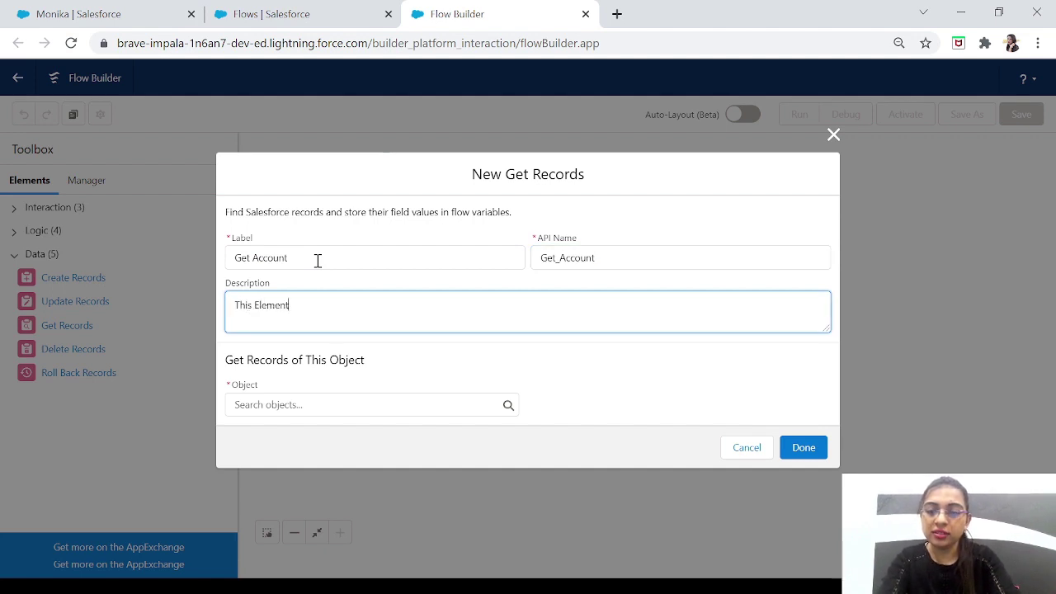
type(" will f")
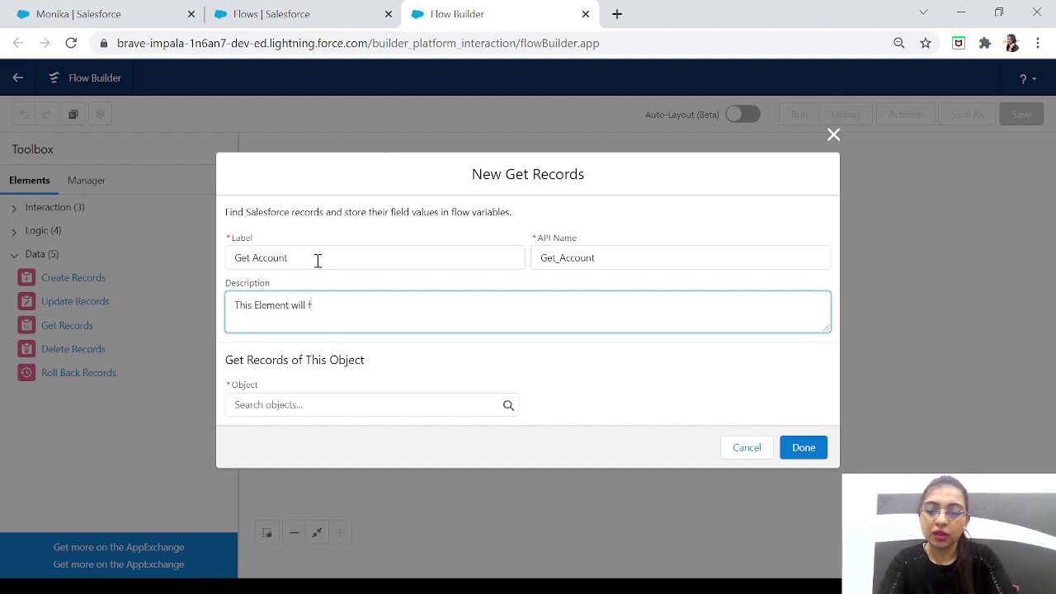
type("etch accounts ")
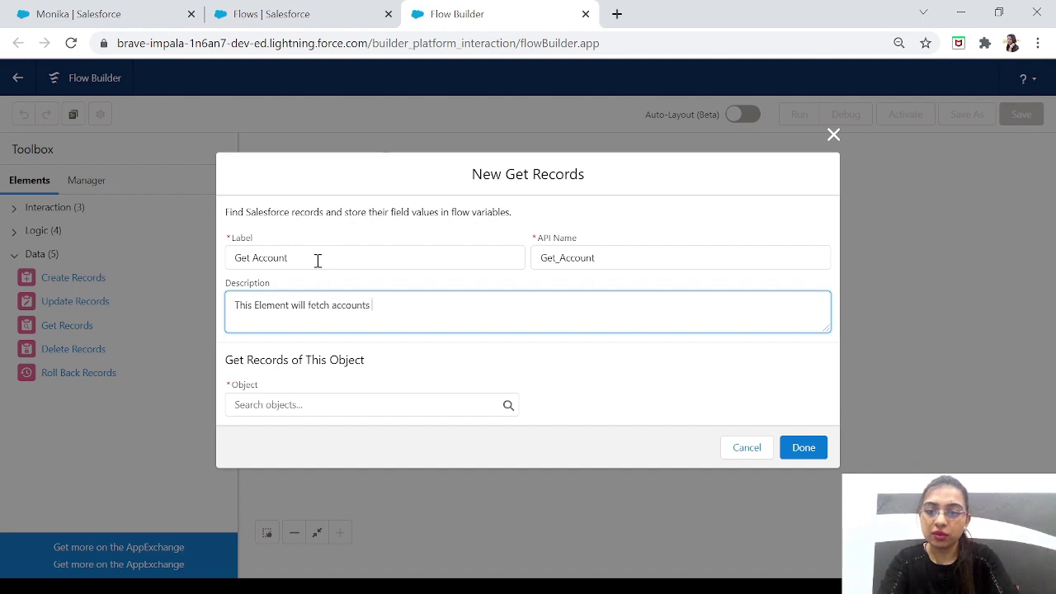
type("from salesforc")
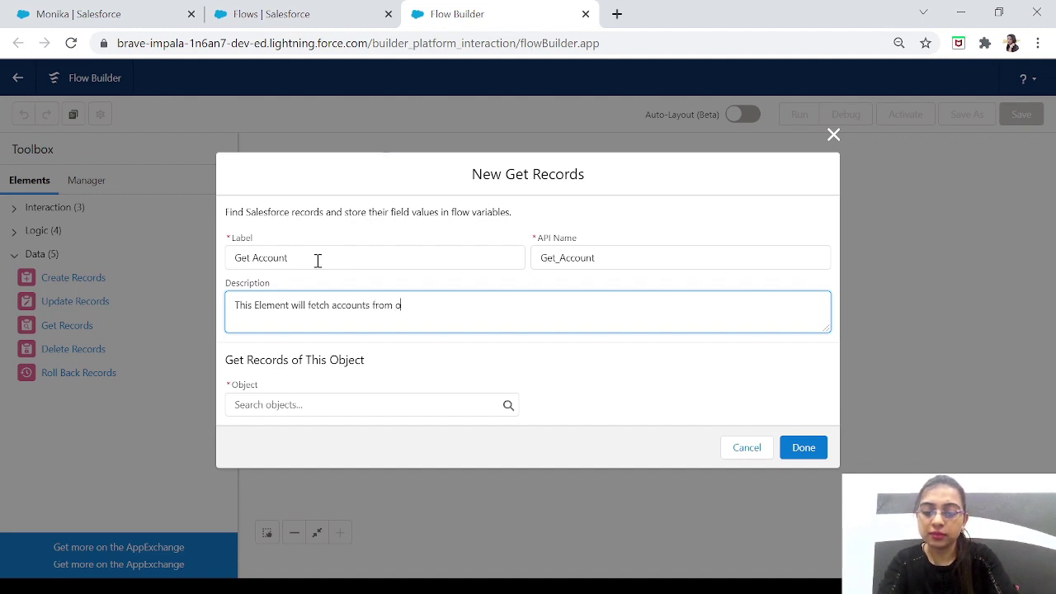
type("e ")
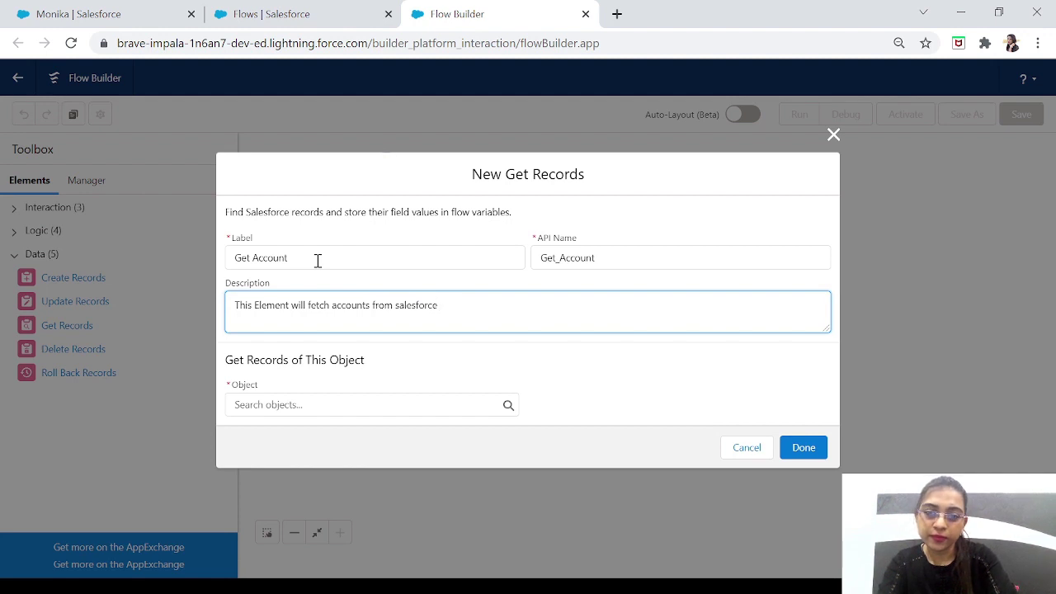
type("e.")
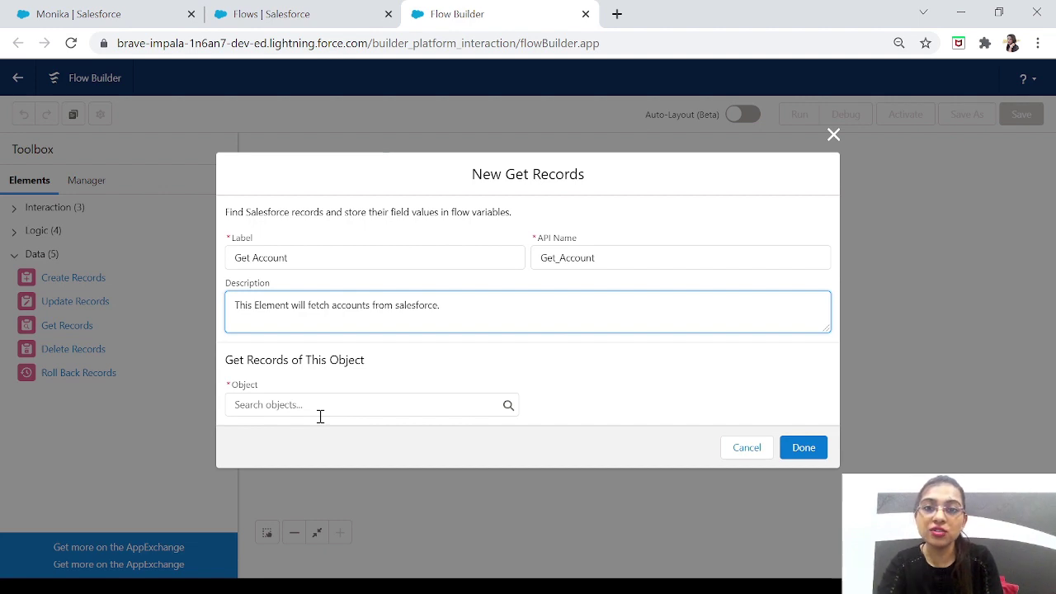
Step: Set Account as the object whose records the Get Account element retrieves
left_click(293, 409)
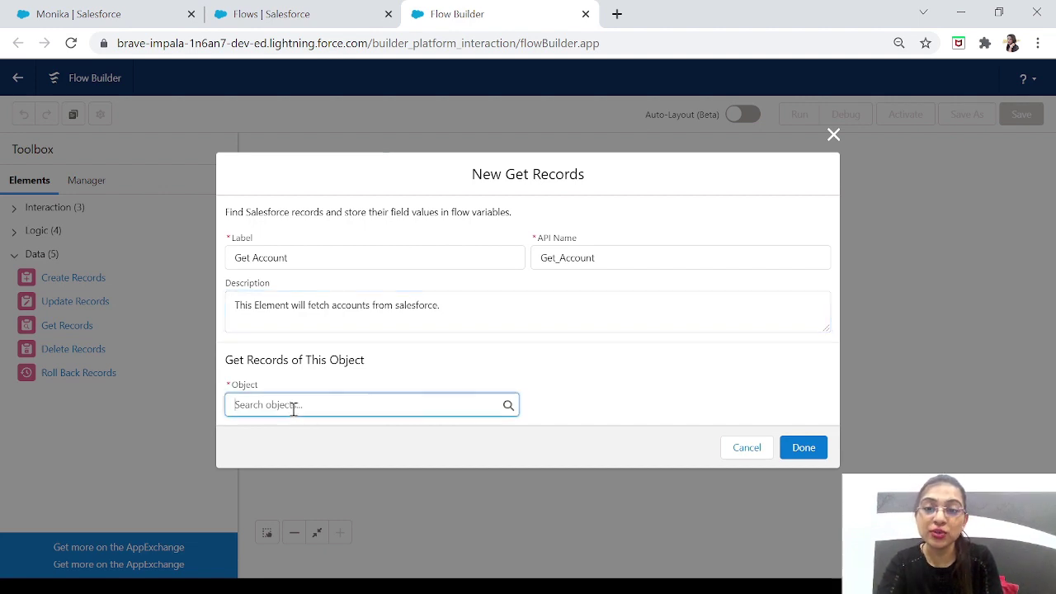
type("acc")
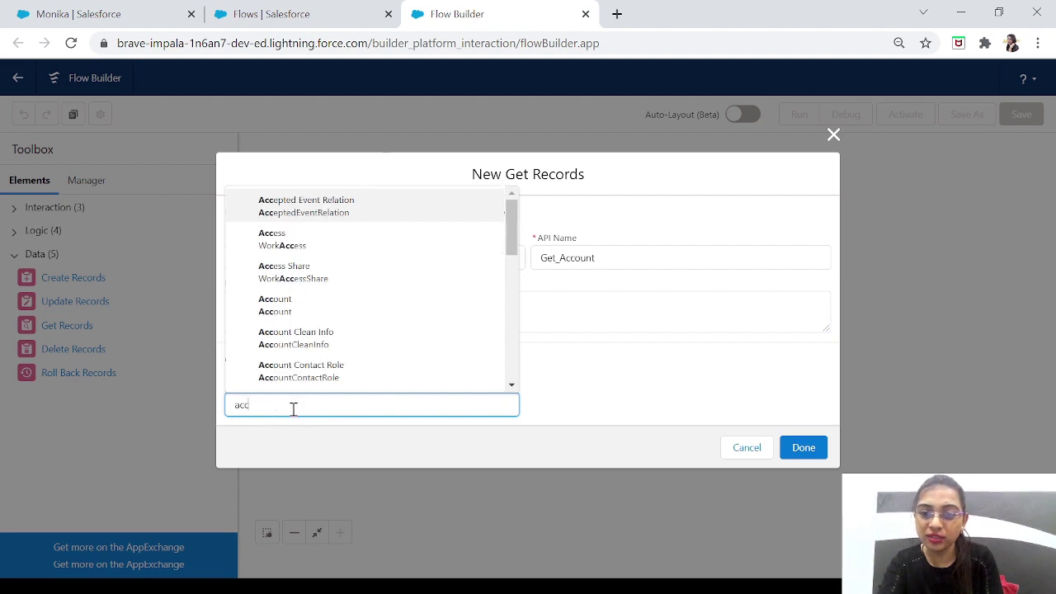
left_click(287, 320)
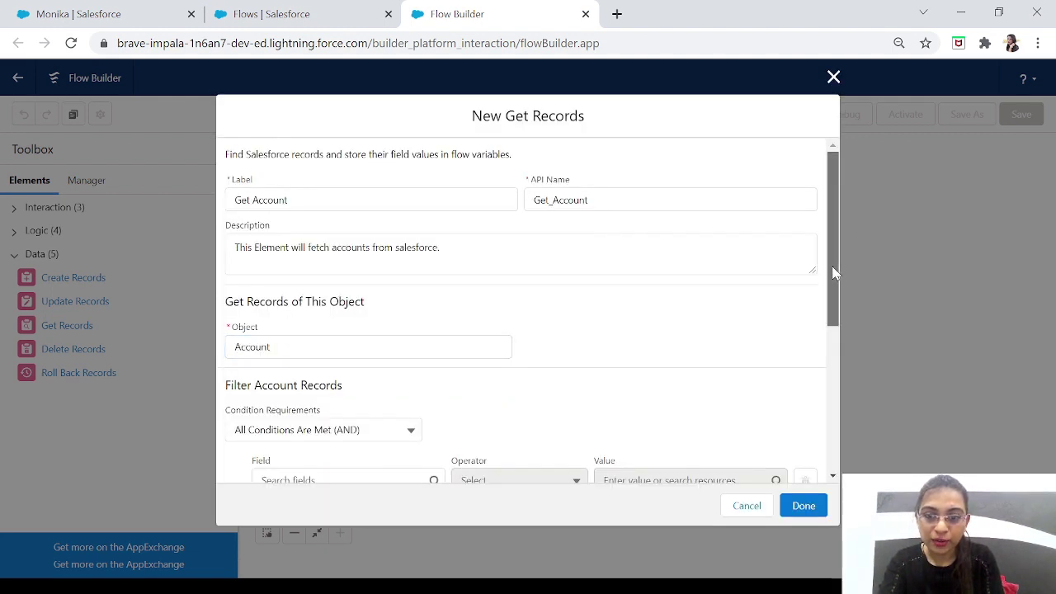
Step: Try the None—Get All Account Records and Any Condition Is Met (OR) requirements, ending on All Conditions Are Met (AND)
left_click_drag(833, 272, 850, 351)
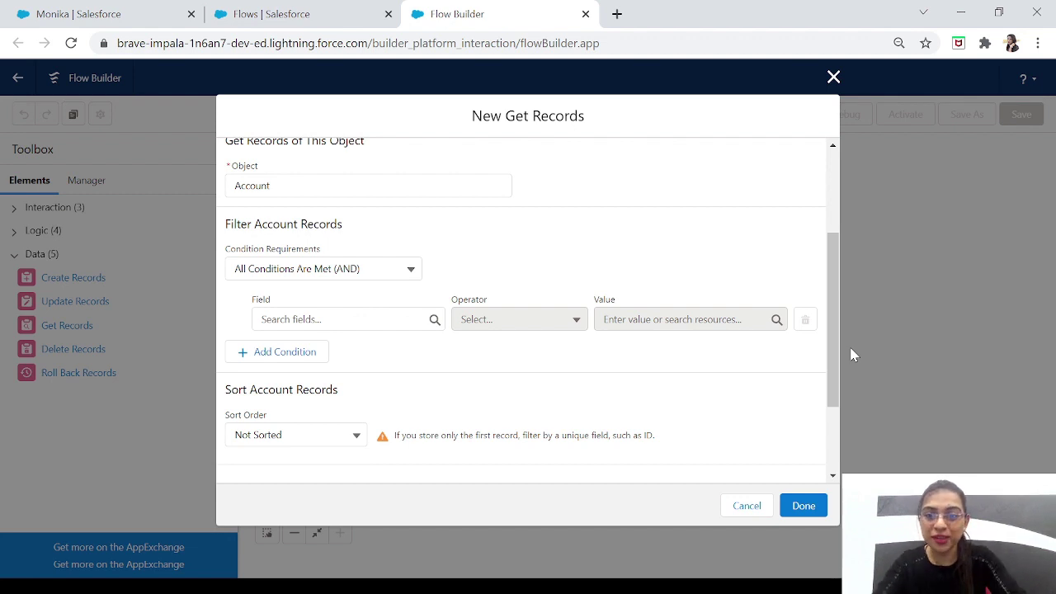
left_click(404, 268)
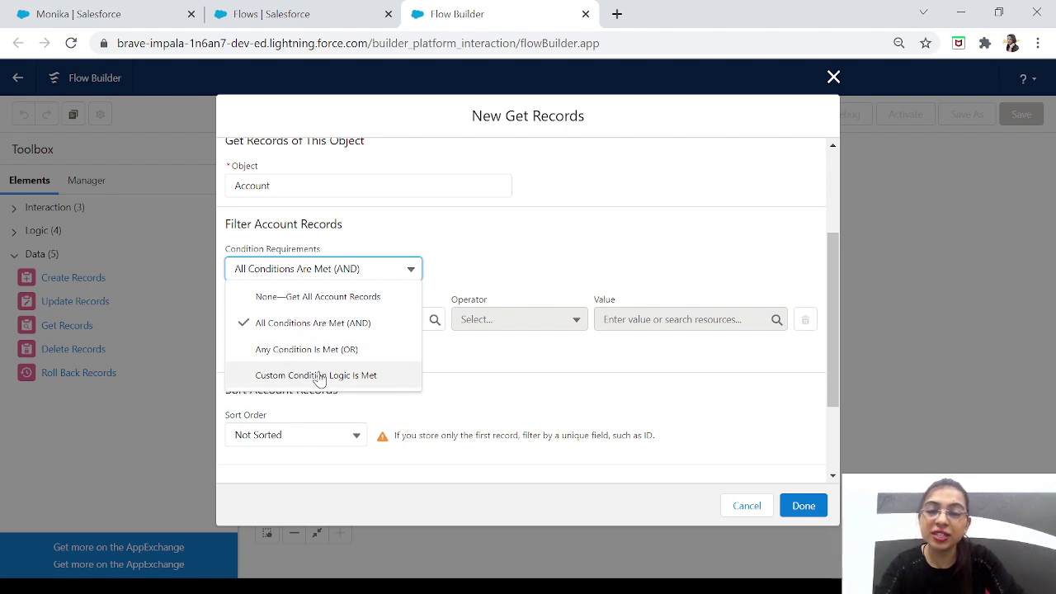
left_click(310, 297)
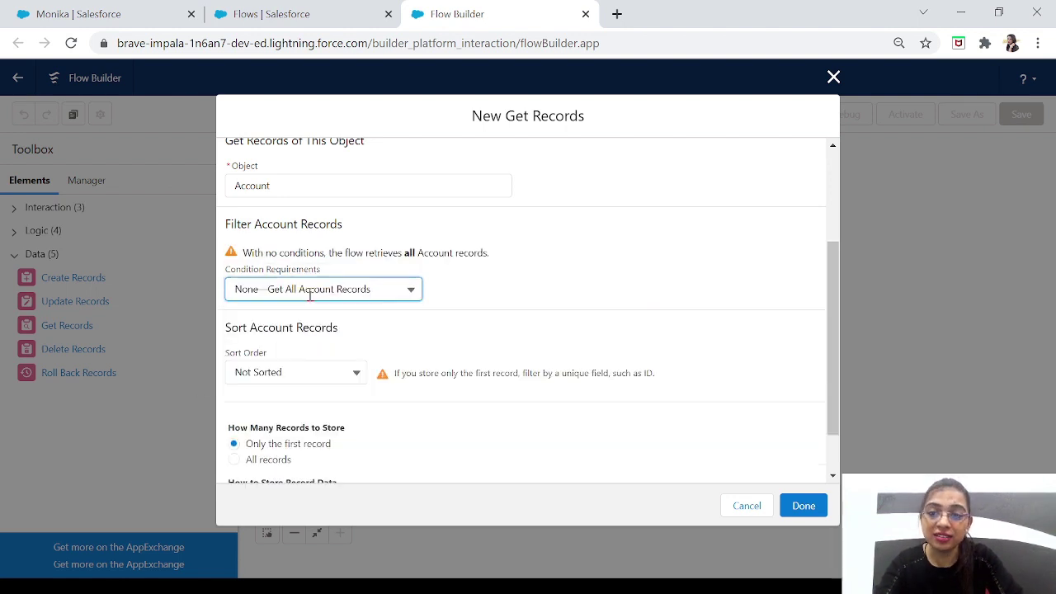
left_click(391, 295)
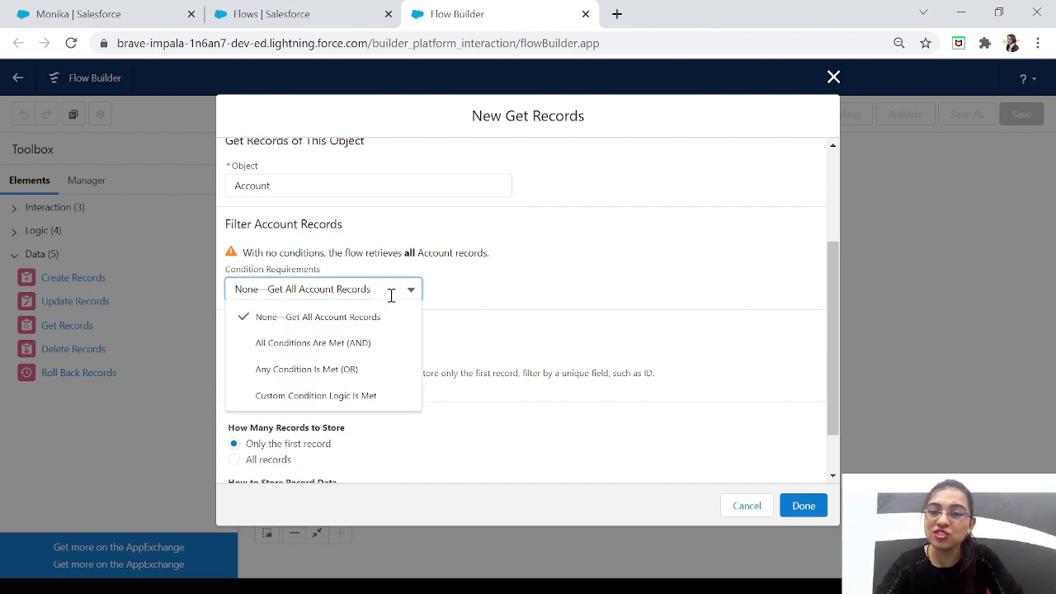
left_click(319, 347)
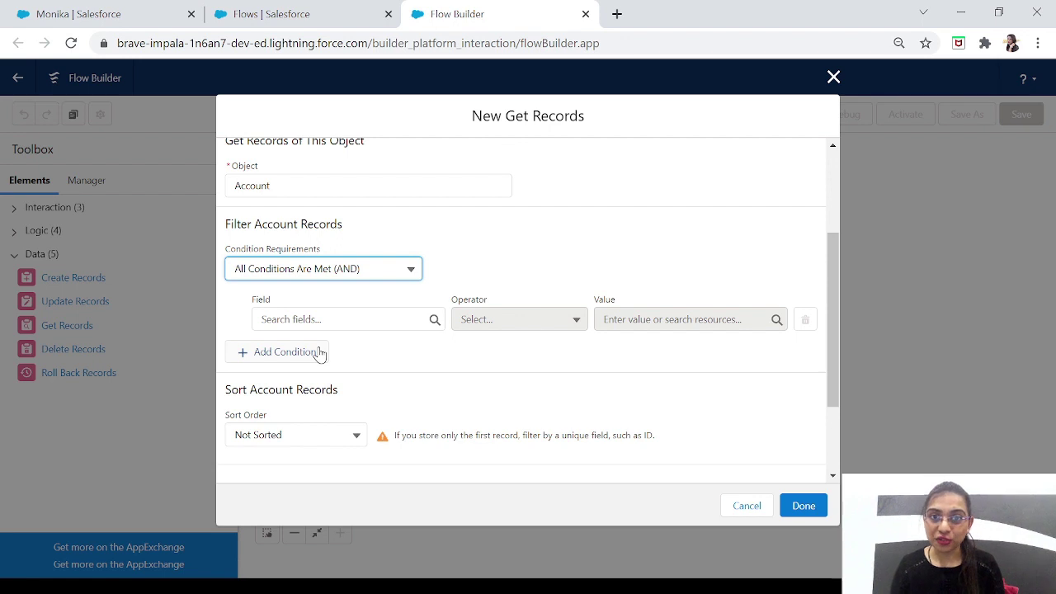
left_click(408, 272)
left_click(362, 352)
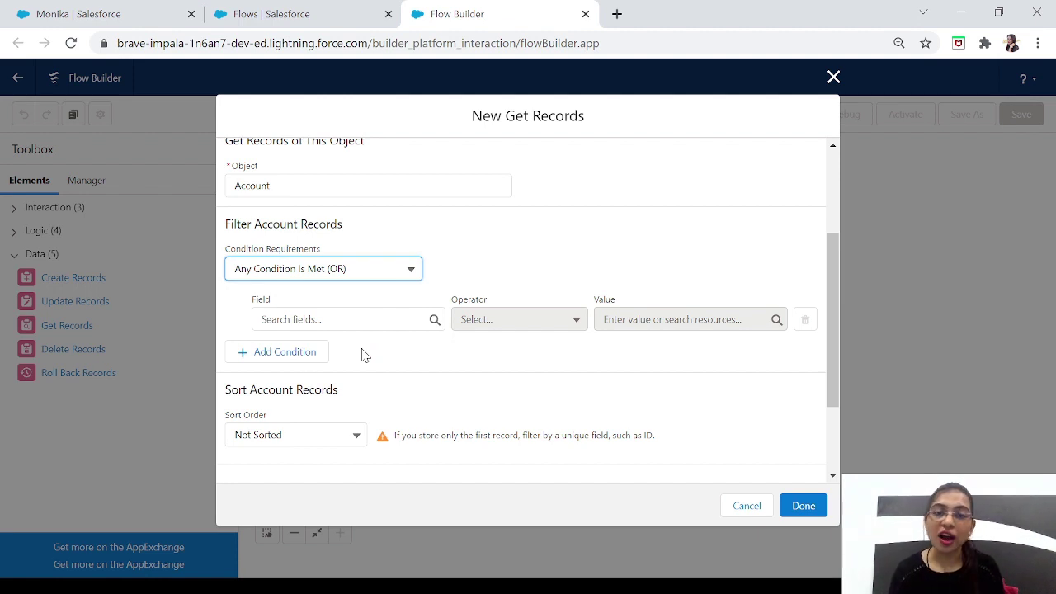
left_click(410, 272)
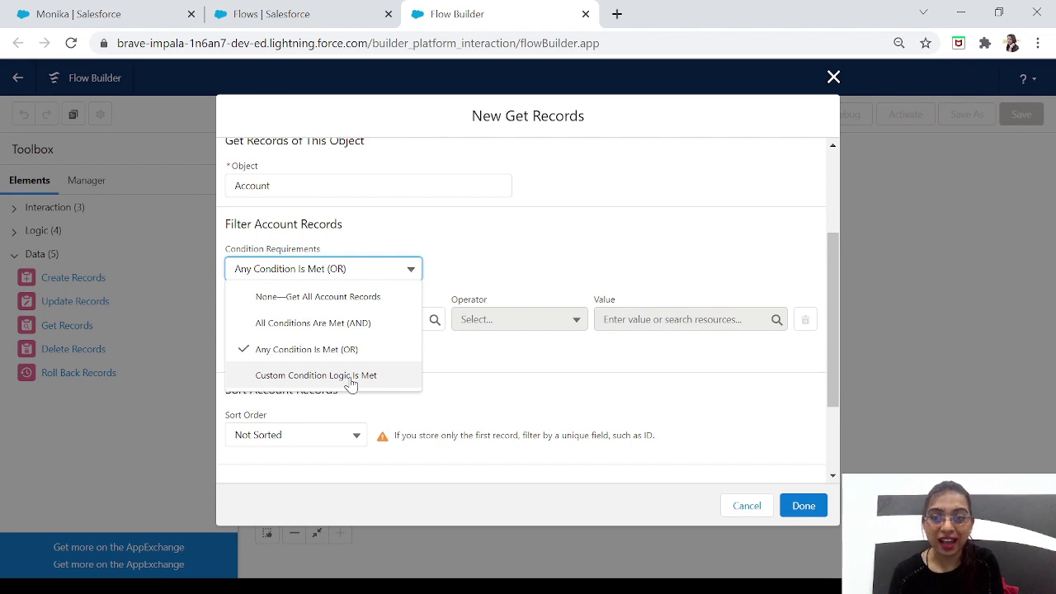
left_click(335, 332)
Step: Define the first account filter condition as Active__c Equals Yes
left_click(357, 321)
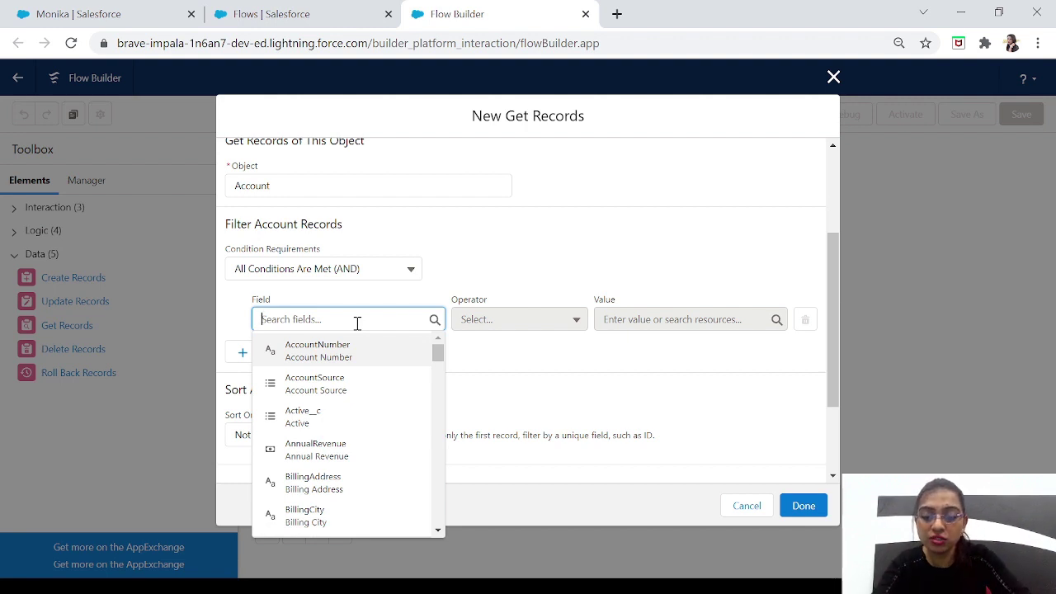
type("ac")
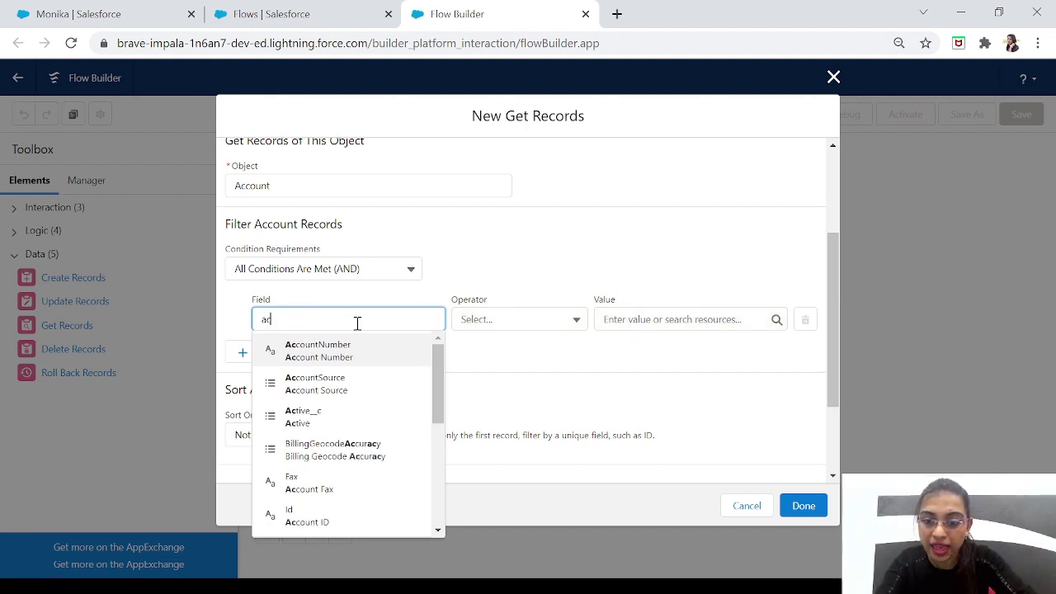
left_click(347, 420)
left_click(691, 311)
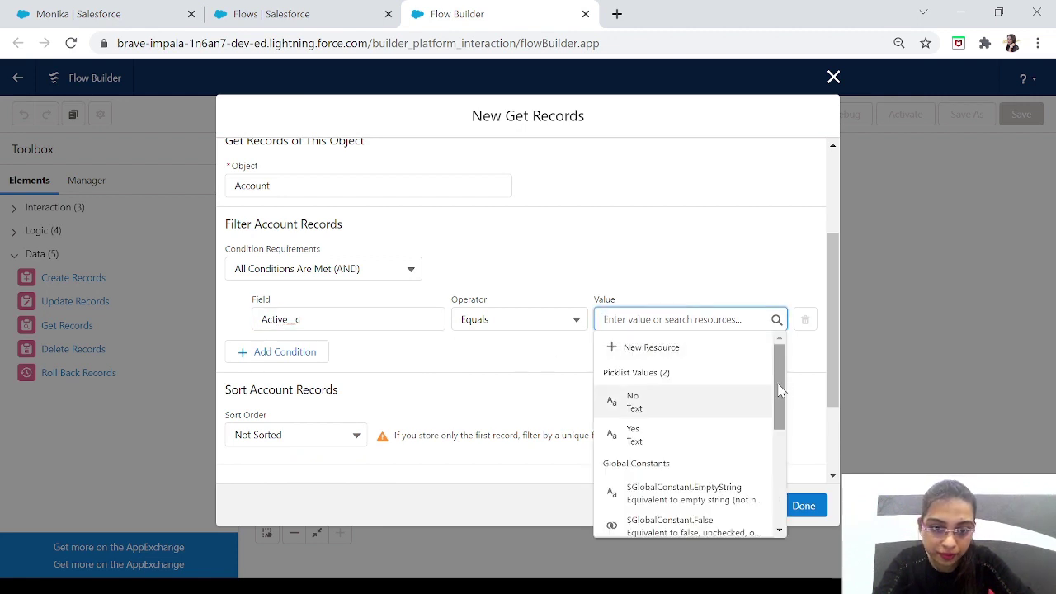
left_click(676, 441)
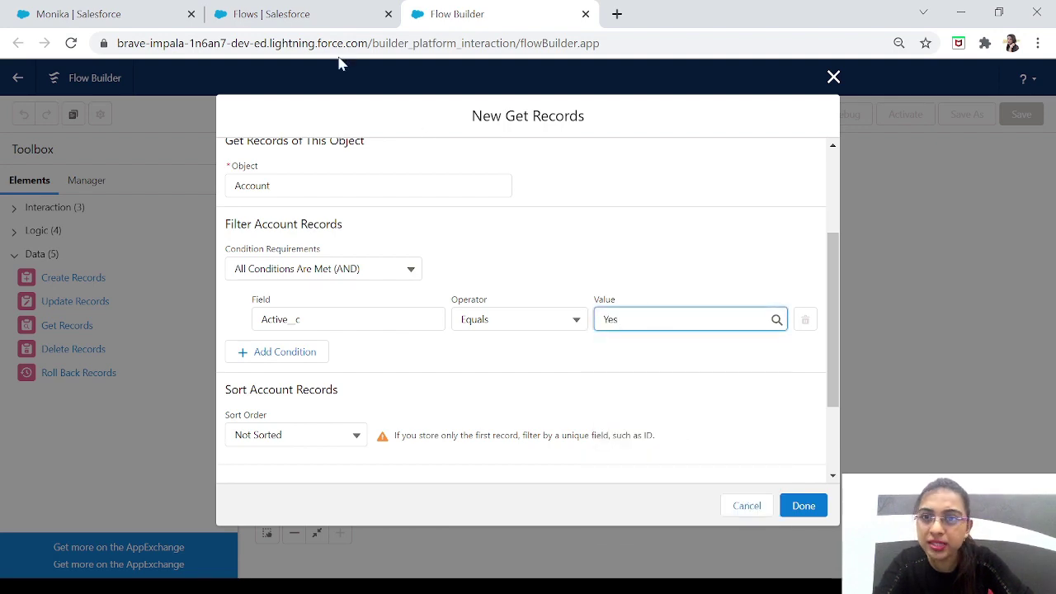
Step: Examine the Active picklist field on the open account record without saving, and return to the Get Records settings in Flow Builder
left_click(286, 10)
left_click(91, 14)
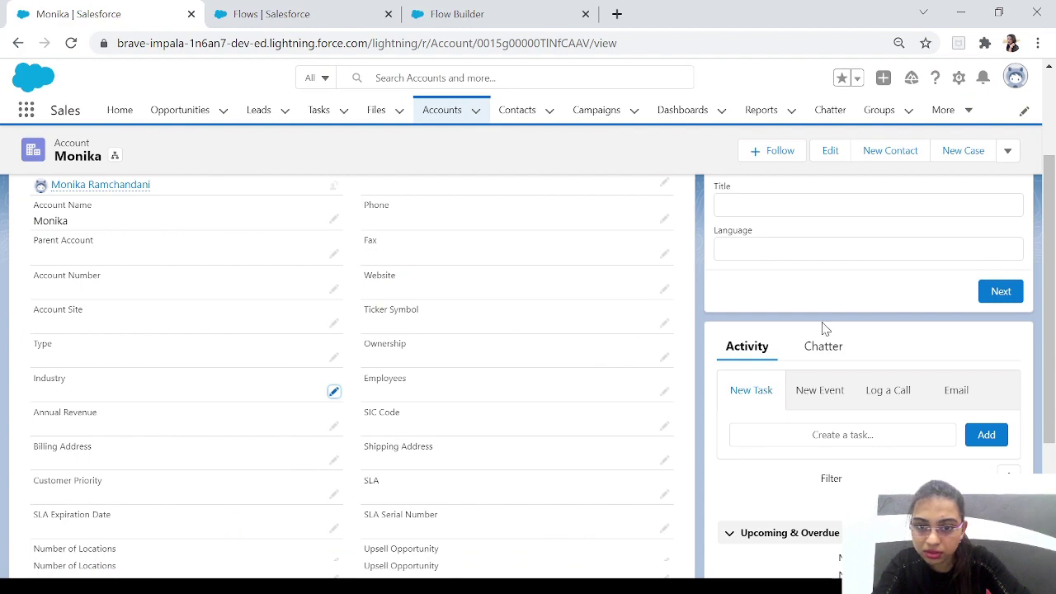
scroll(1052, 310, "down", 2)
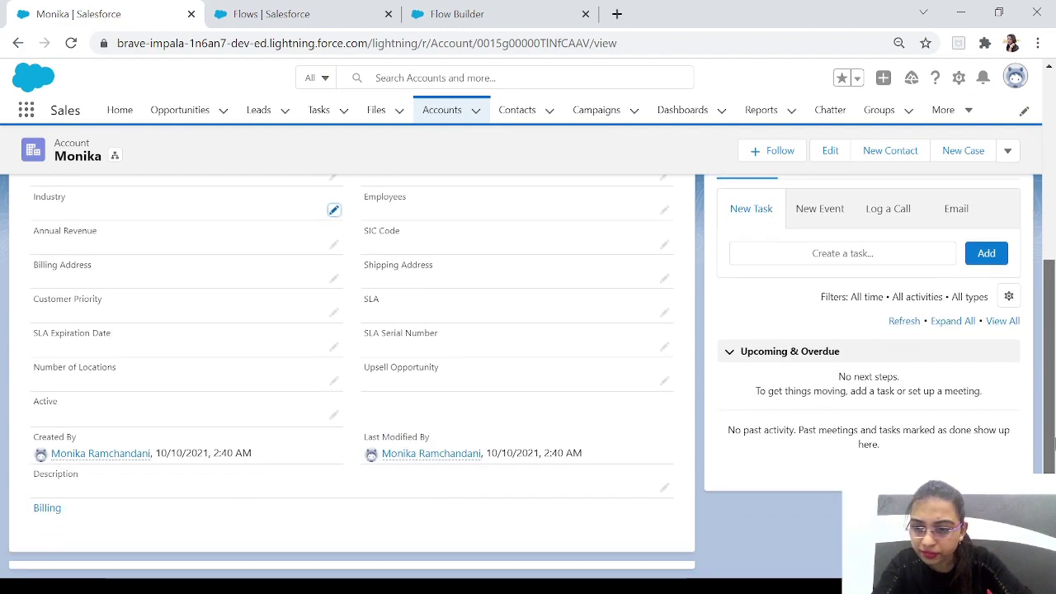
left_click(334, 414)
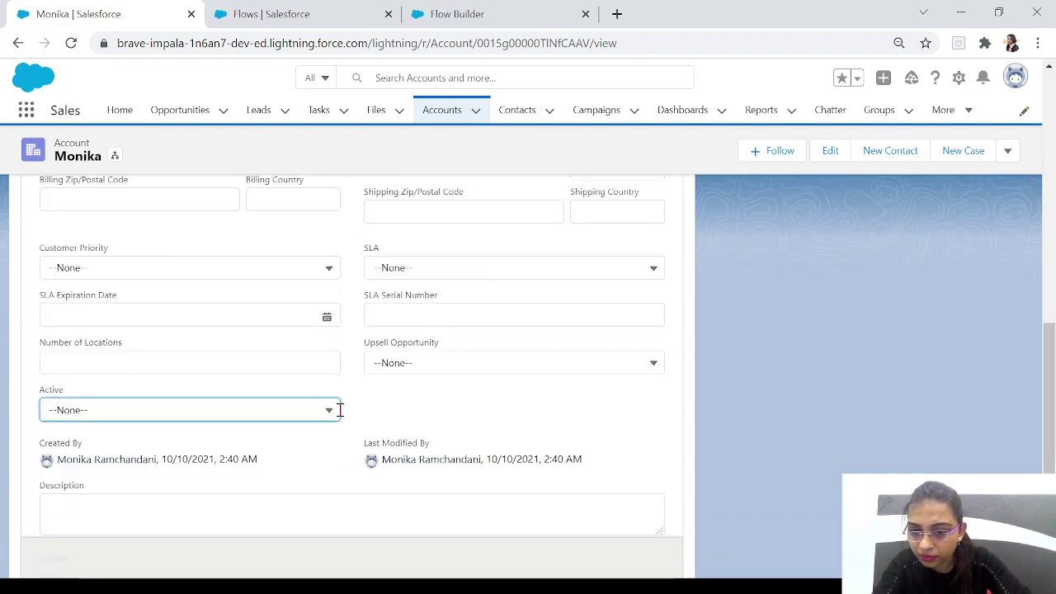
left_click(330, 410)
left_click(330, 410)
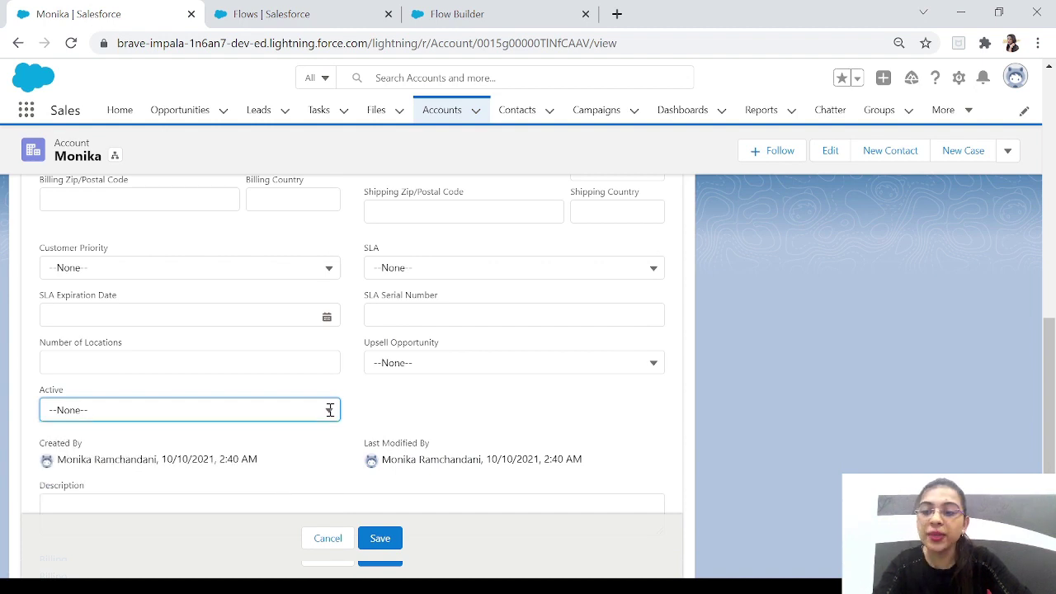
left_click(501, 10)
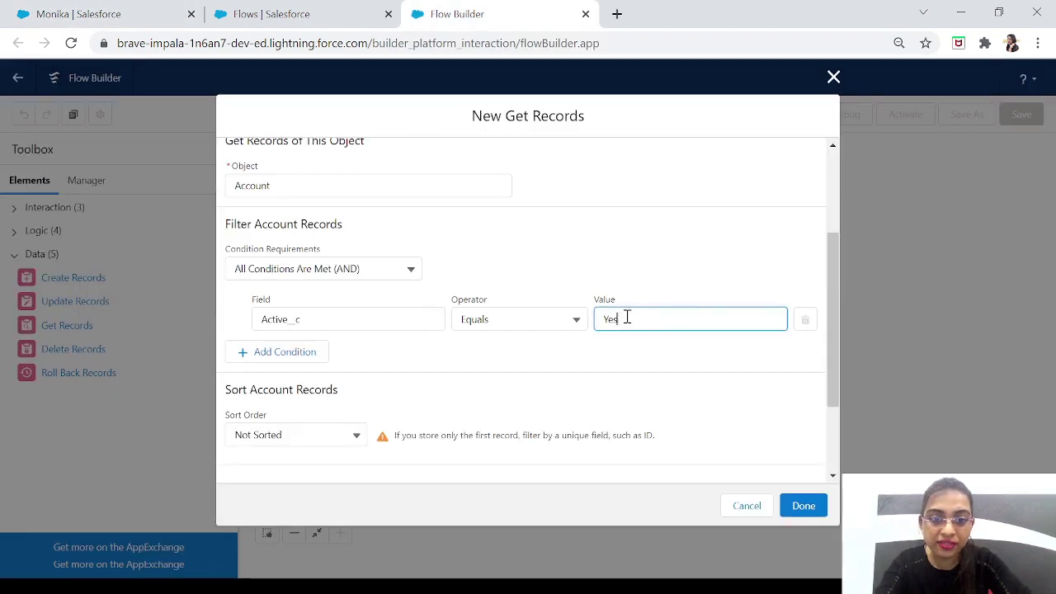
Step: Add a second account filter condition requiring Industry Equals Construction
left_click(302, 370)
left_click(339, 371)
type("is")
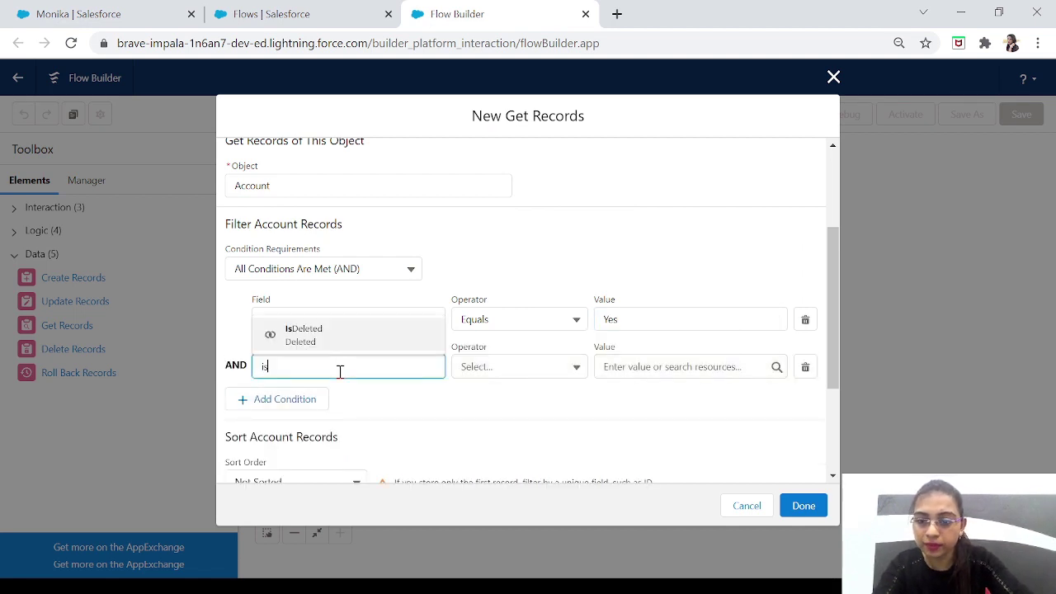
key("BackSpace")
key("BackSpace")
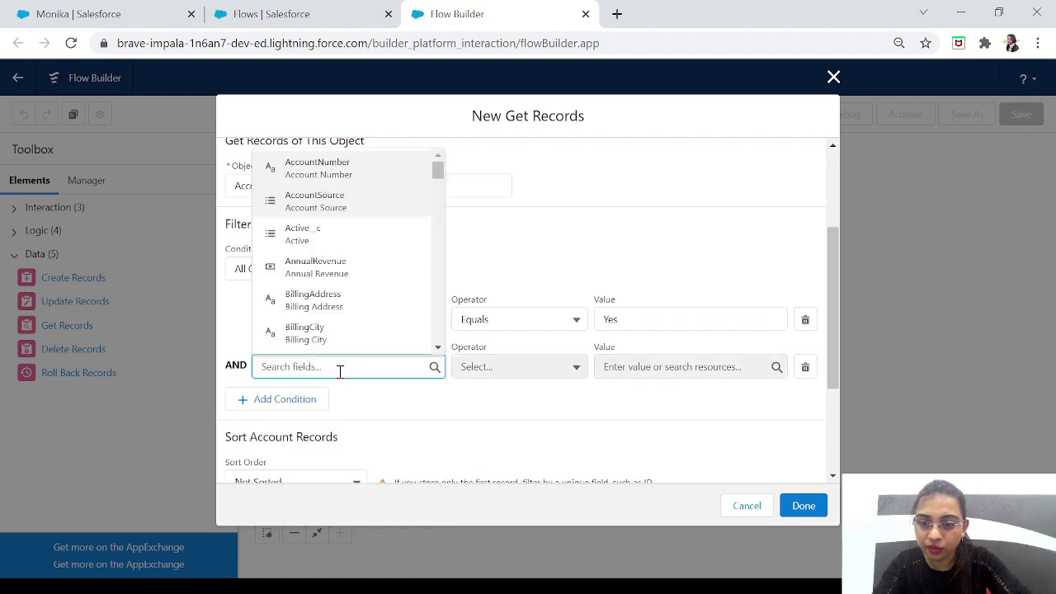
type("Indu")
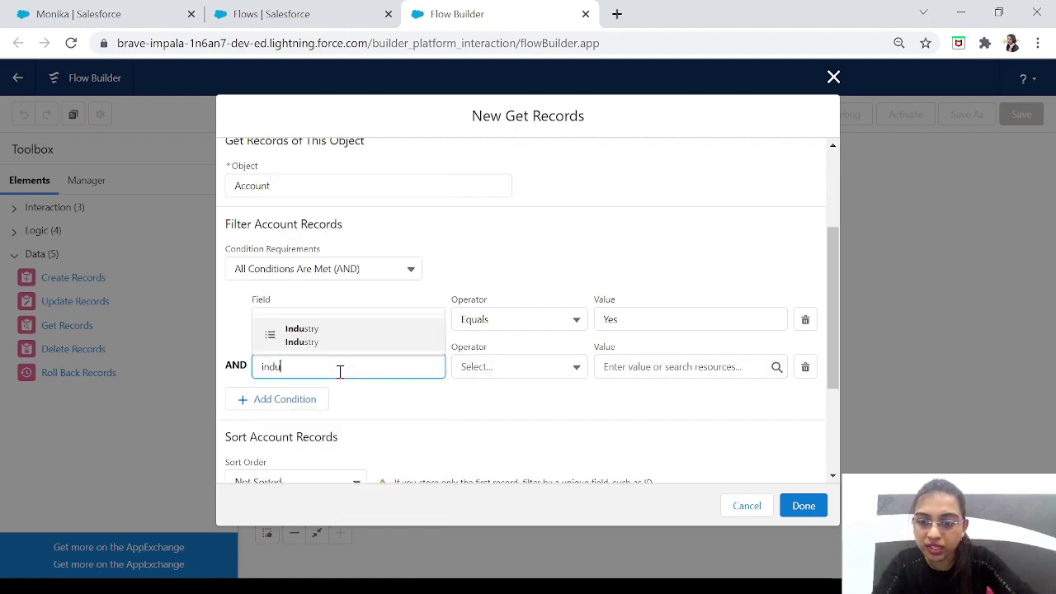
left_click(326, 334)
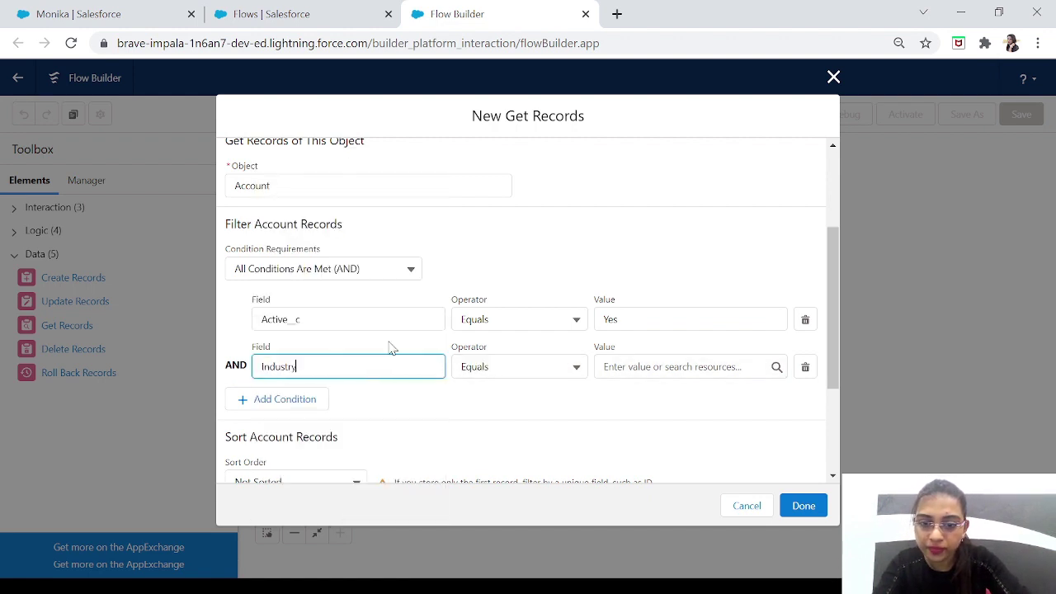
left_click(657, 368)
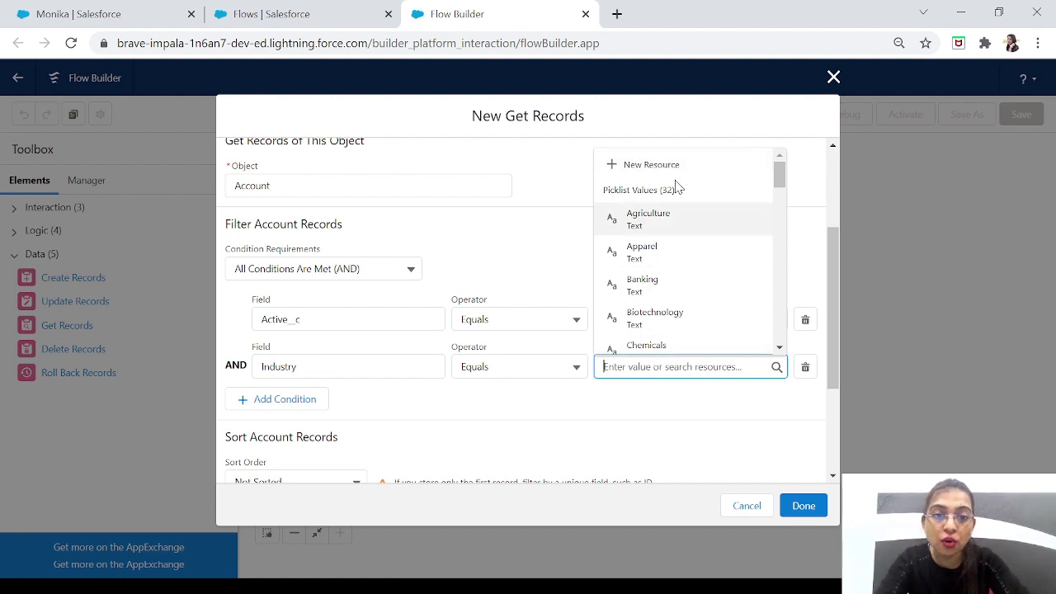
left_click_drag(779, 172, 787, 193)
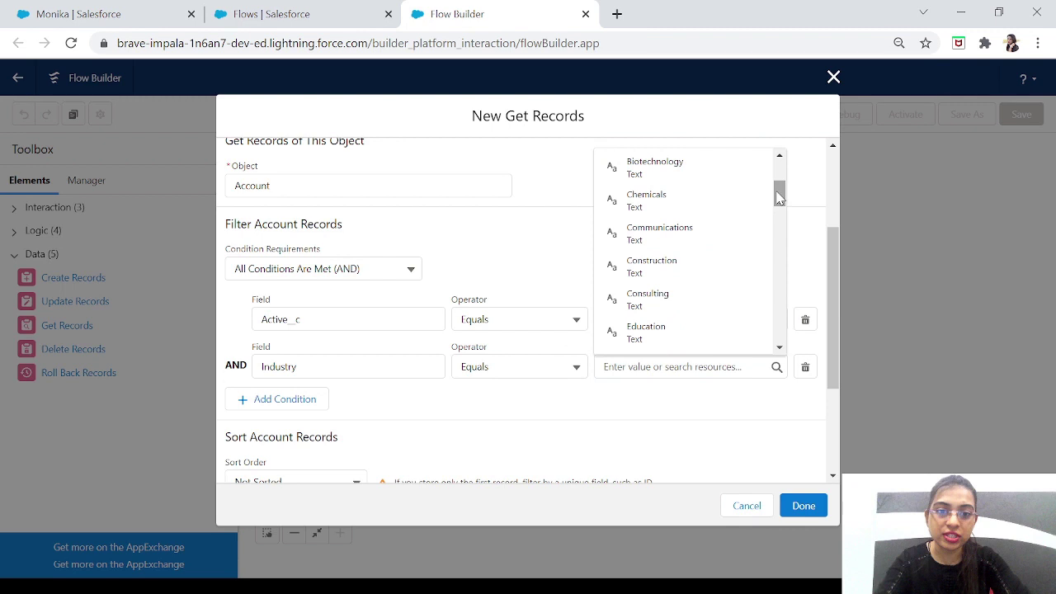
left_click(661, 270)
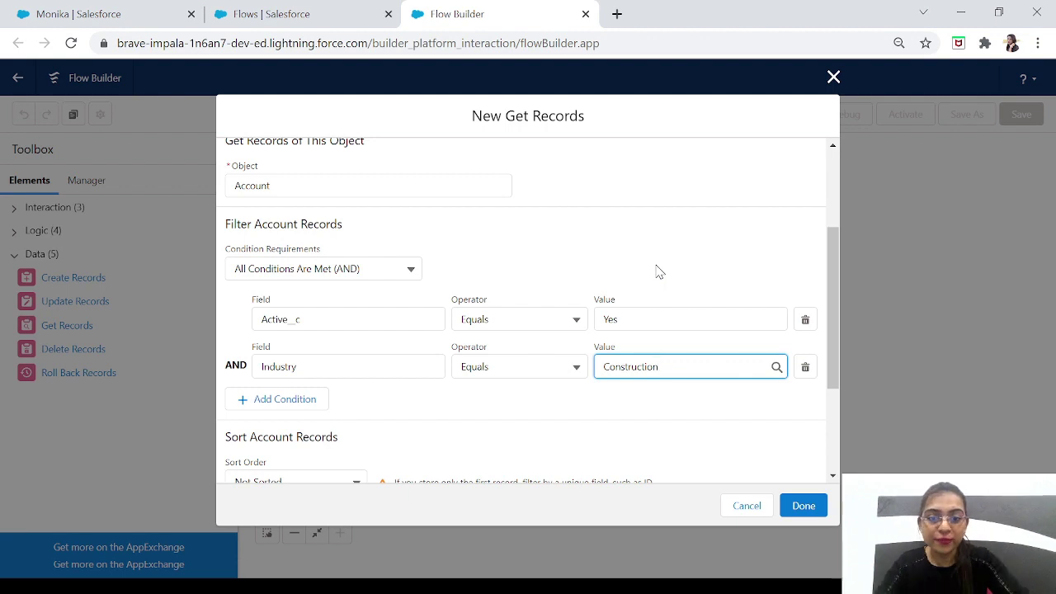
Step: Try the Descending and Ascending sort orders for the account records, ending on Not Sorted
left_click_drag(829, 358, 827, 464)
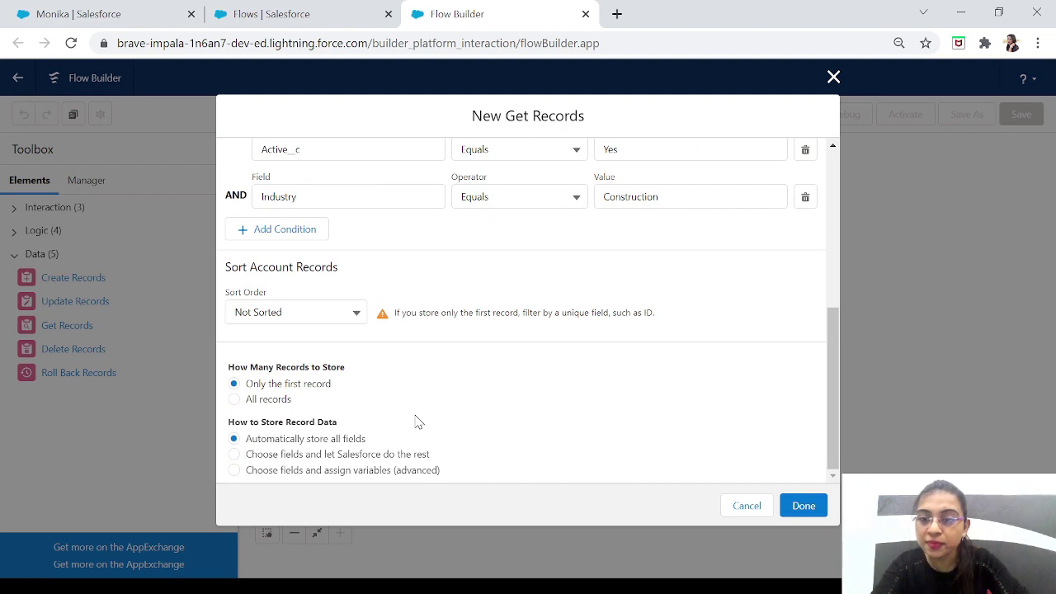
left_click(357, 318)
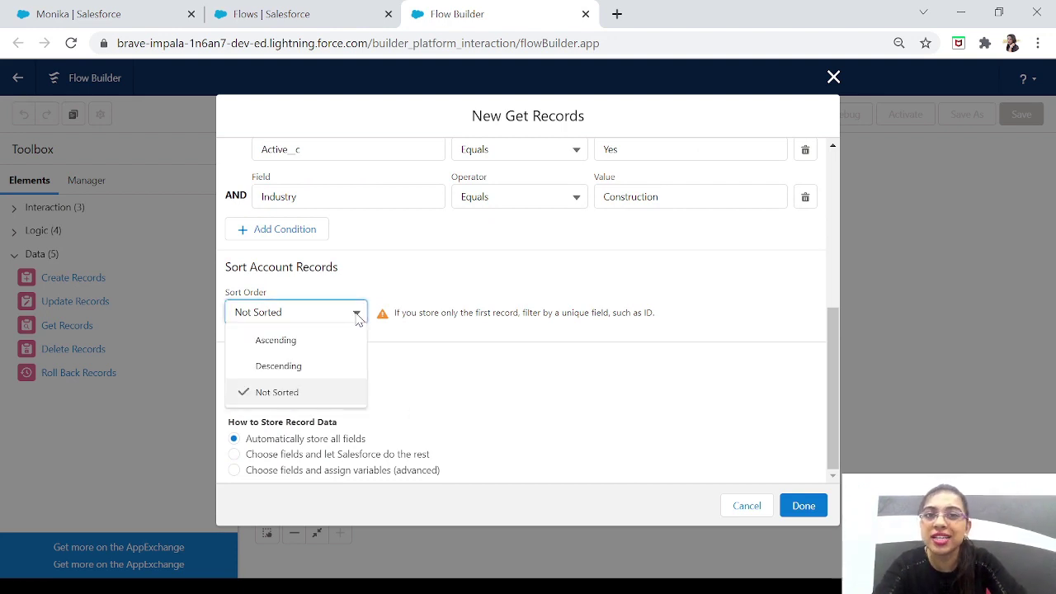
left_click(358, 317)
left_click(357, 317)
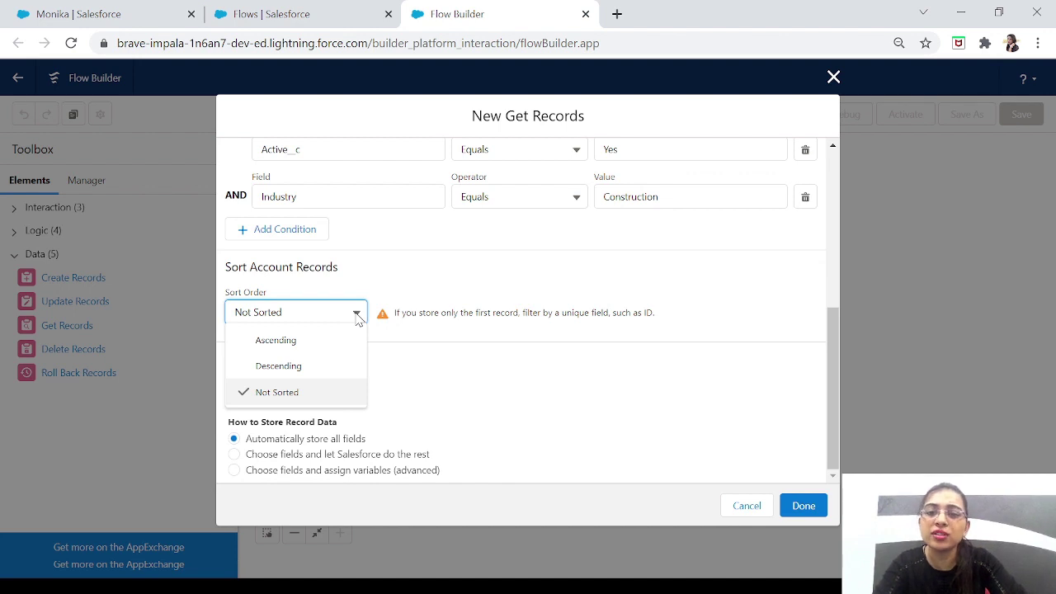
left_click(357, 318)
left_click(357, 318)
left_click(613, 338)
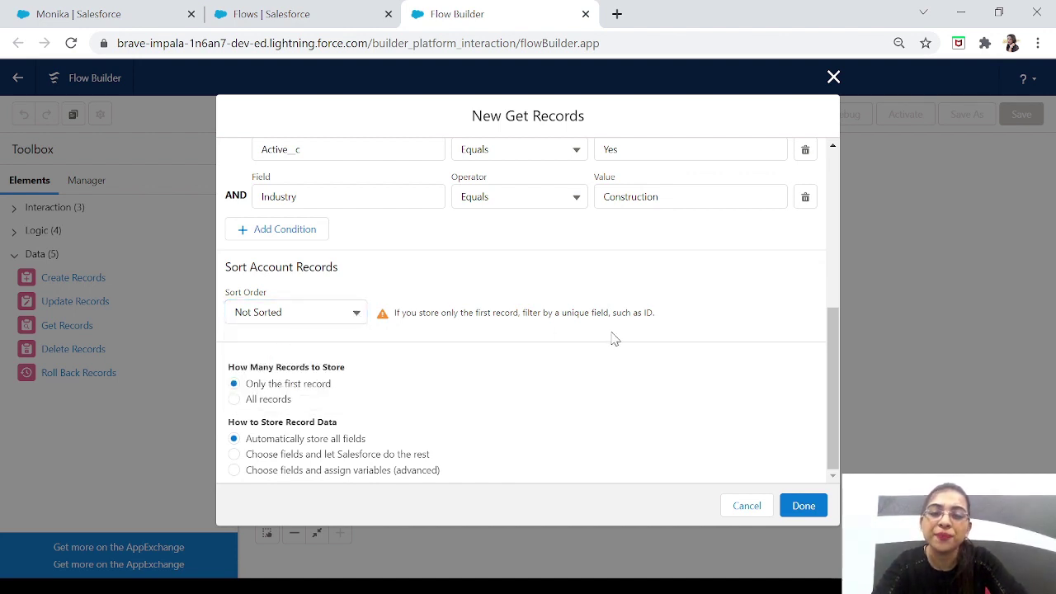
left_click(346, 310)
left_click(301, 367)
left_click(346, 314)
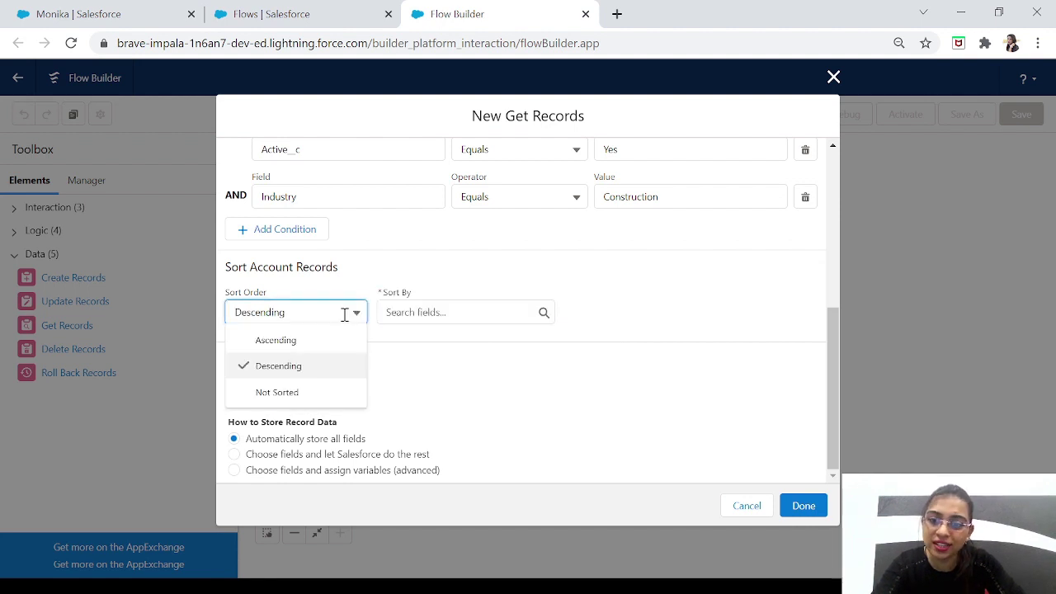
left_click(309, 351)
left_click(346, 313)
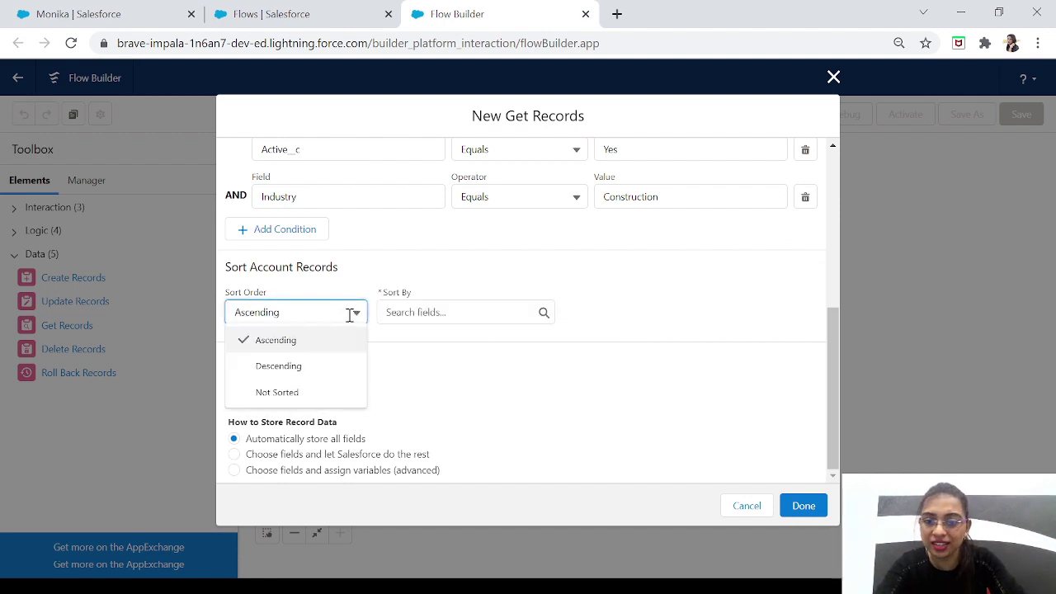
left_click(314, 394)
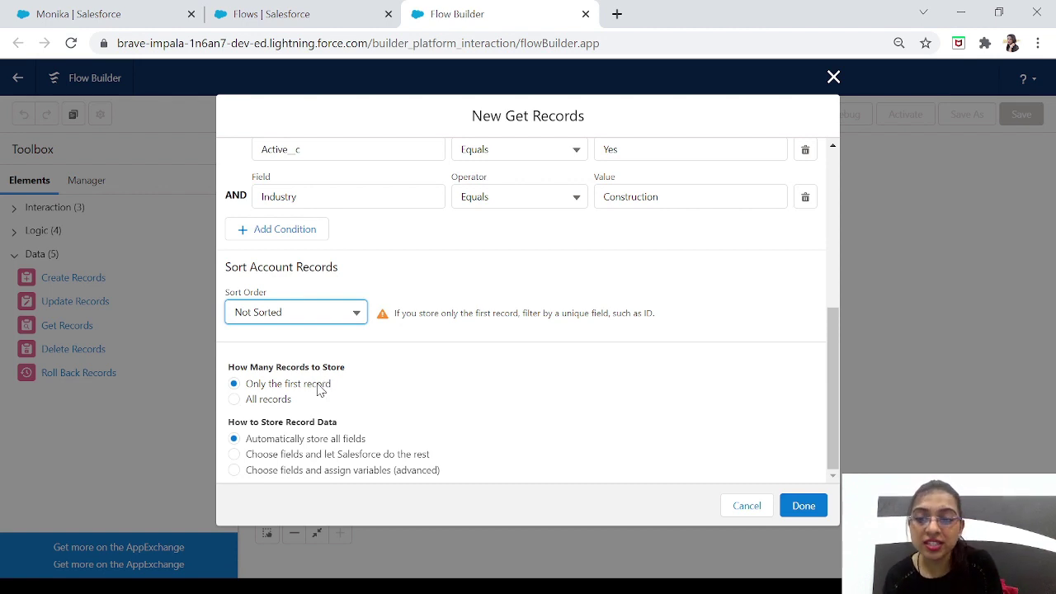
Step: Set the element to store all records rather than only the first one
left_click(276, 406)
left_click(276, 404)
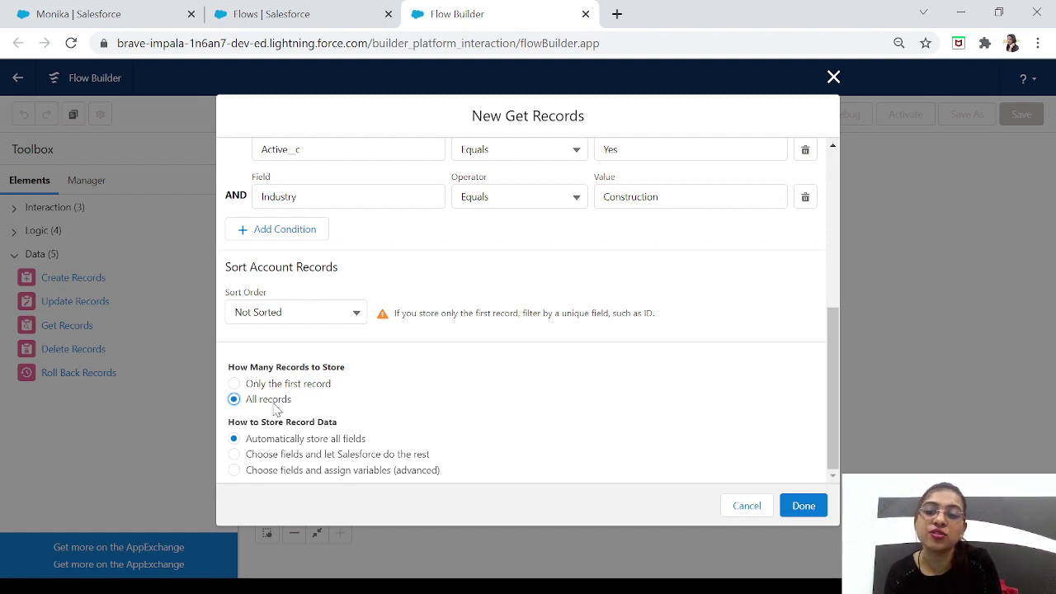
Step: Try the Choose fields and let Salesforce do the rest option, adding AccountNumber and Name as the fields to store
left_click(299, 456)
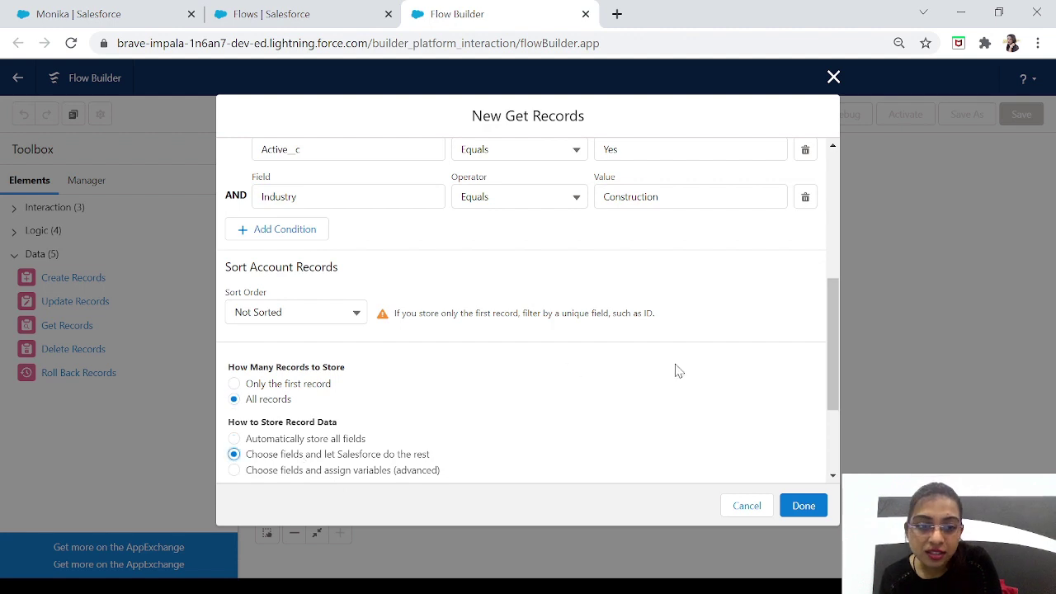
left_click_drag(834, 366, 841, 467)
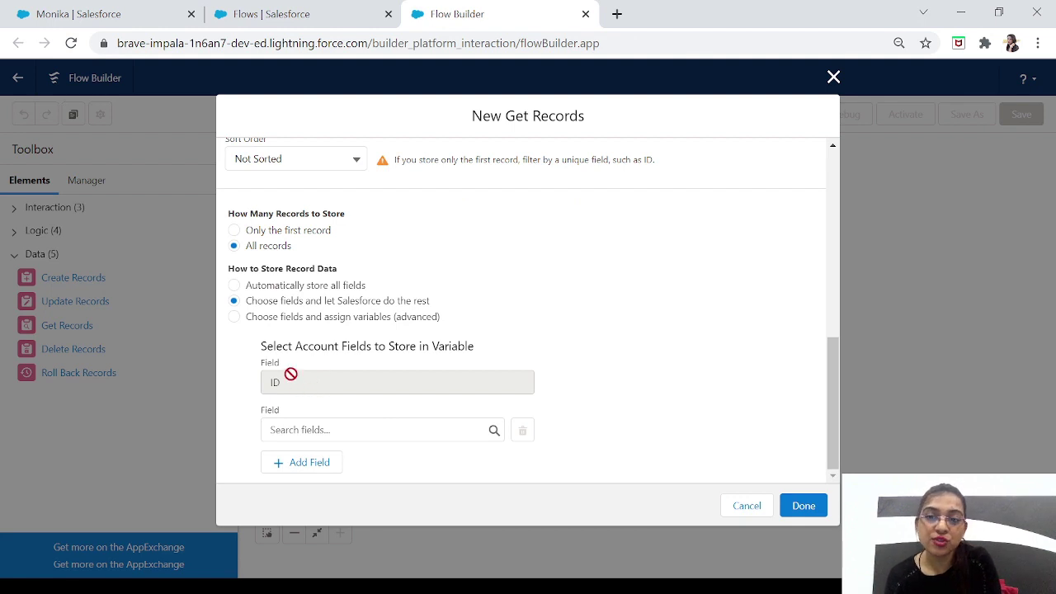
left_click(343, 430)
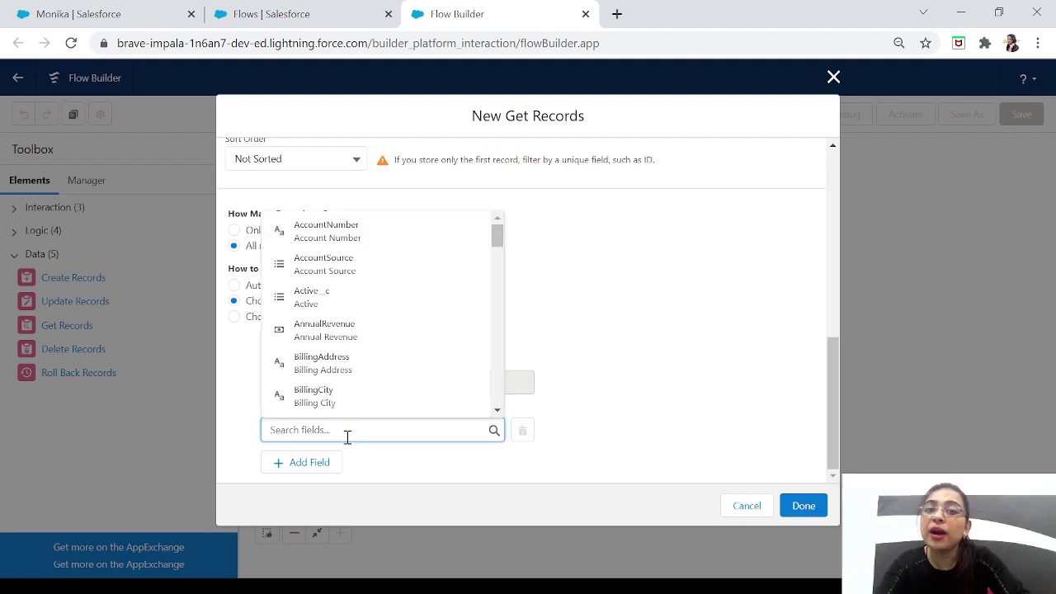
left_click(361, 232)
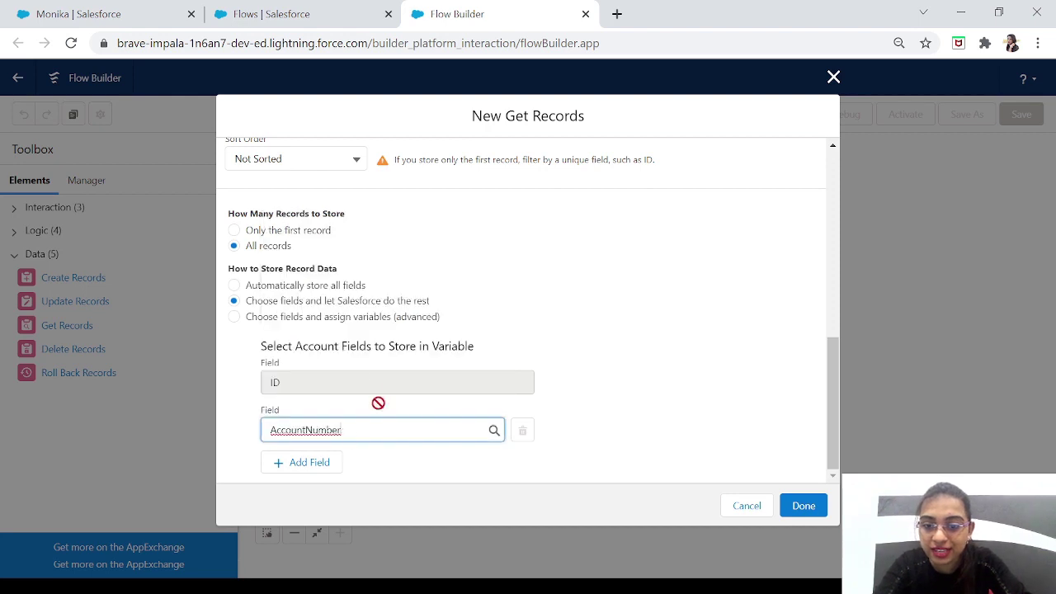
left_click(318, 467)
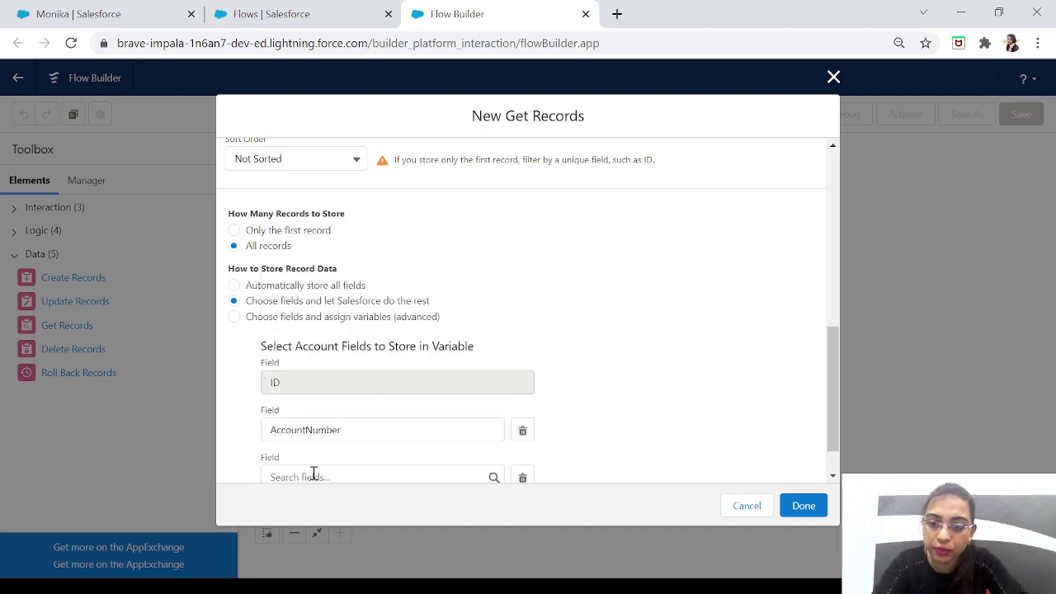
left_click(314, 474)
type("nam")
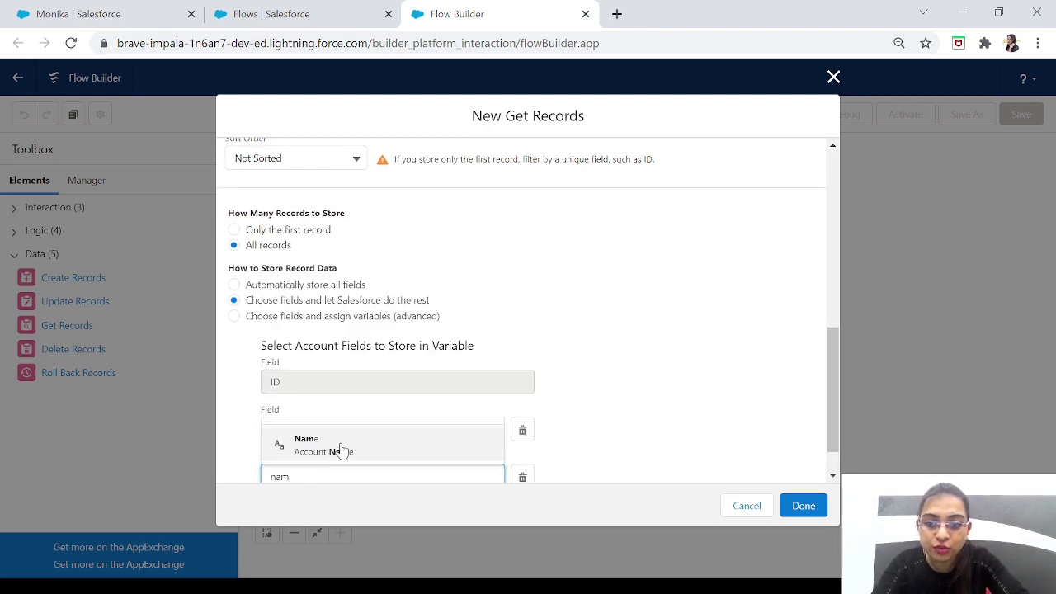
left_click(342, 448)
left_click_drag(836, 400, 837, 448)
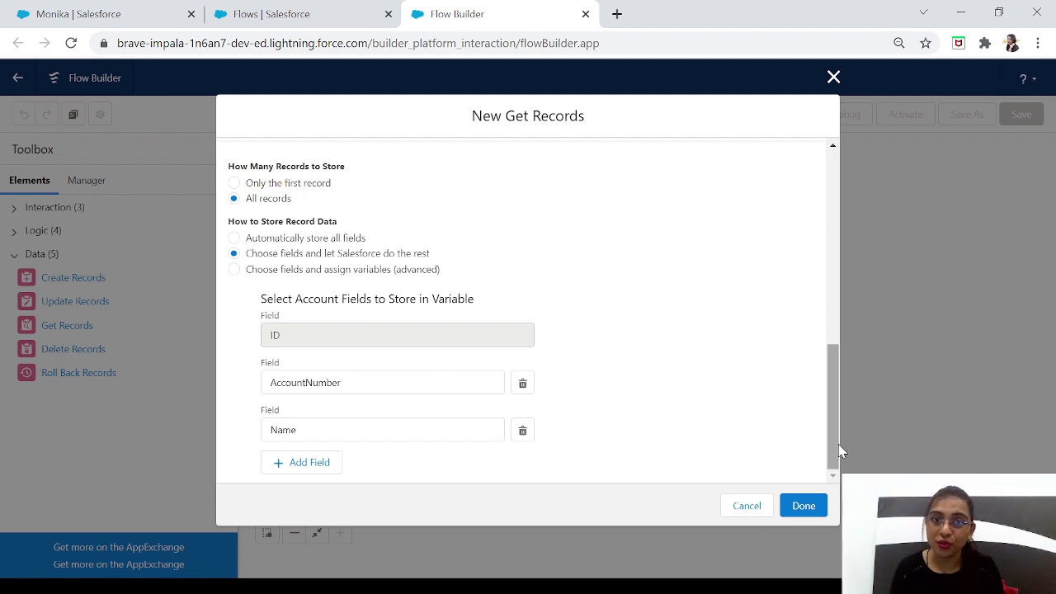
Step: Store the record data with Choose fields and assign variables (advanced), and start a new resource for the record collection
left_click(316, 268)
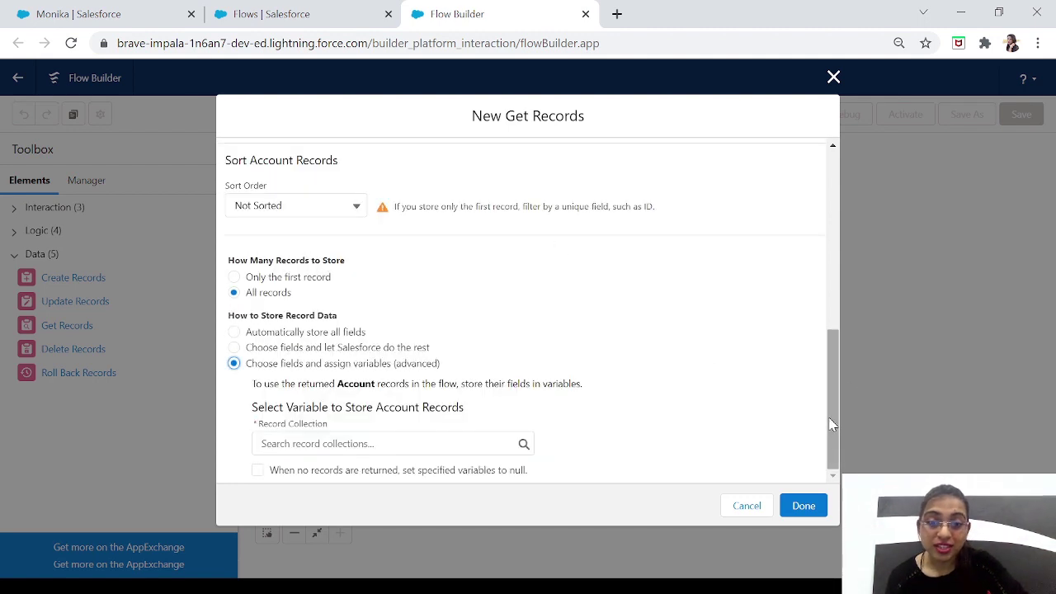
left_click_drag(829, 425, 828, 449)
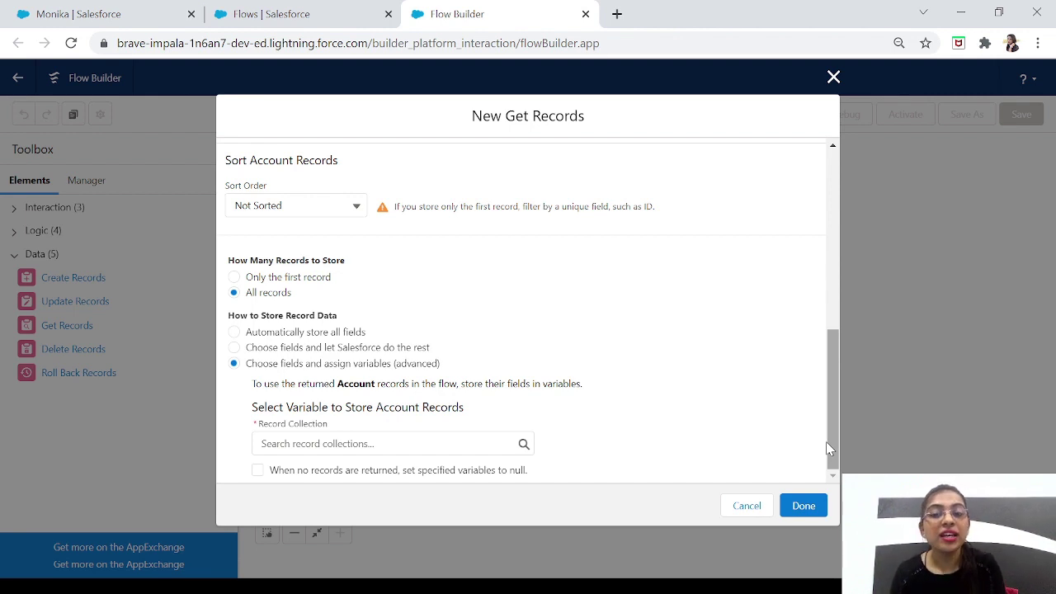
left_click(364, 443)
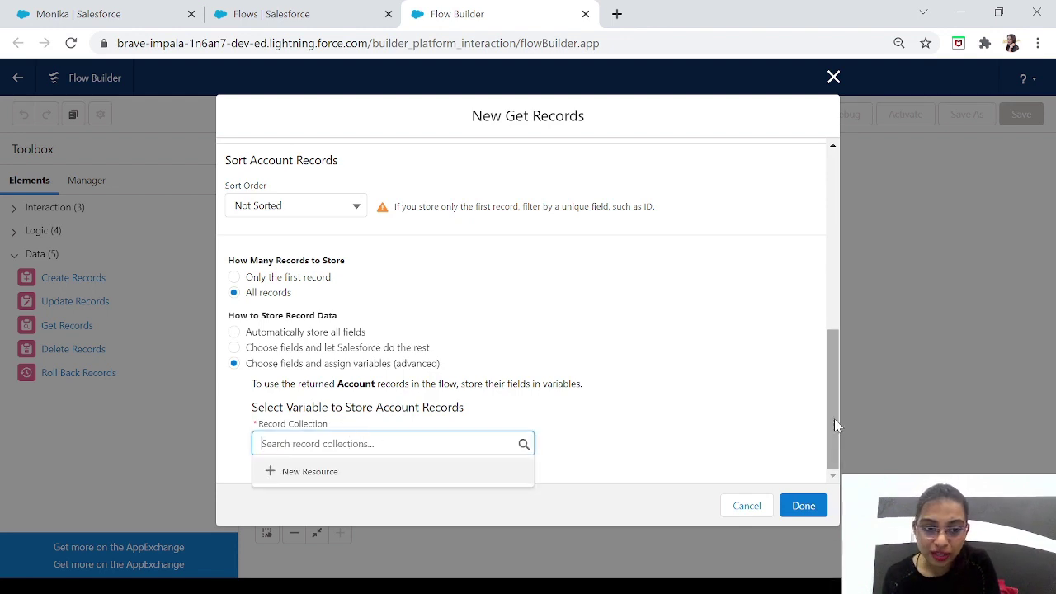
scroll(834, 418, "down", 1)
left_click(303, 459)
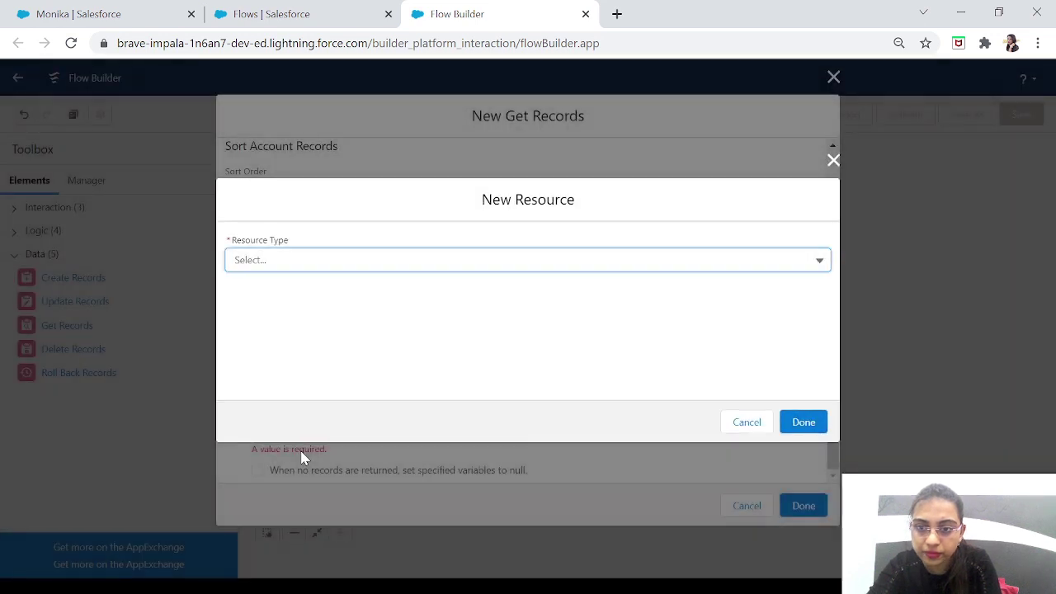
Step: Set the new resource's type to Variable and its API name to AccountCollection
left_click(344, 257)
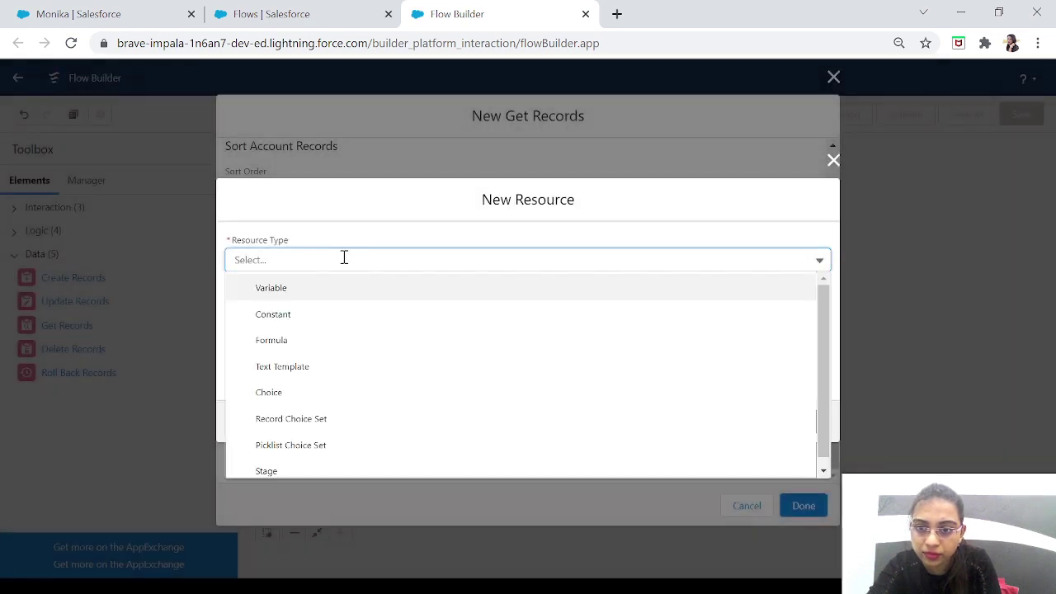
left_click(279, 288)
left_click(290, 289)
type("Ac")
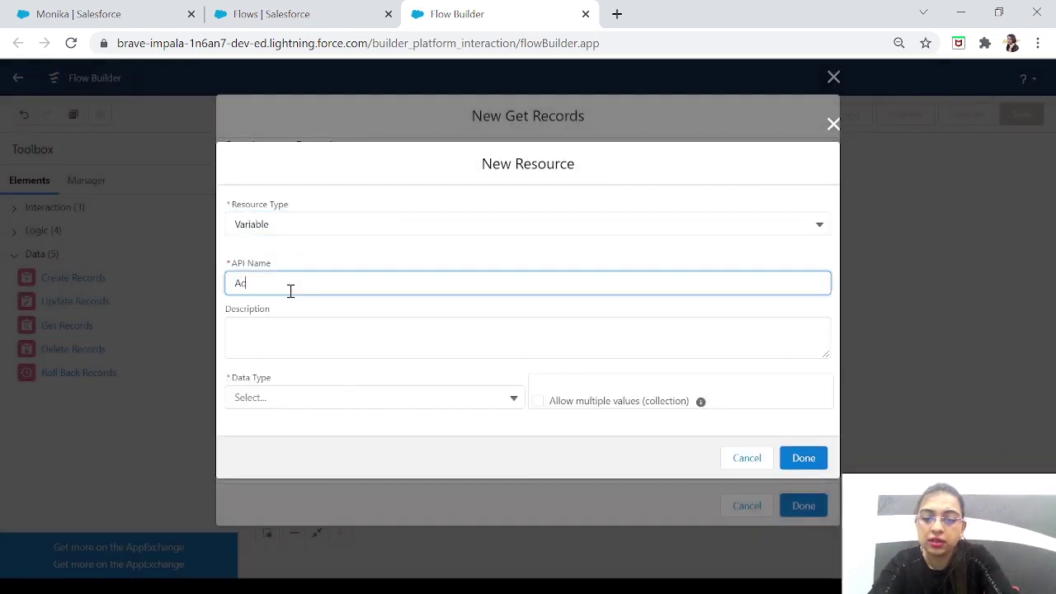
type("countCollection")
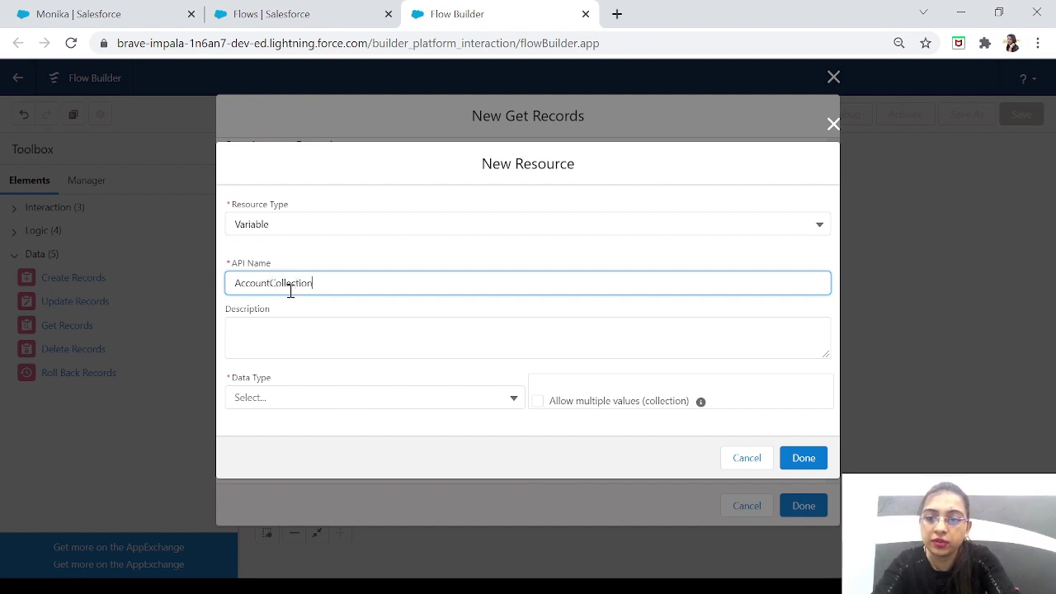
Step: Describe the AccountCollection variable as "This record variable will store all the accounts."
key("Tab")
type("T")
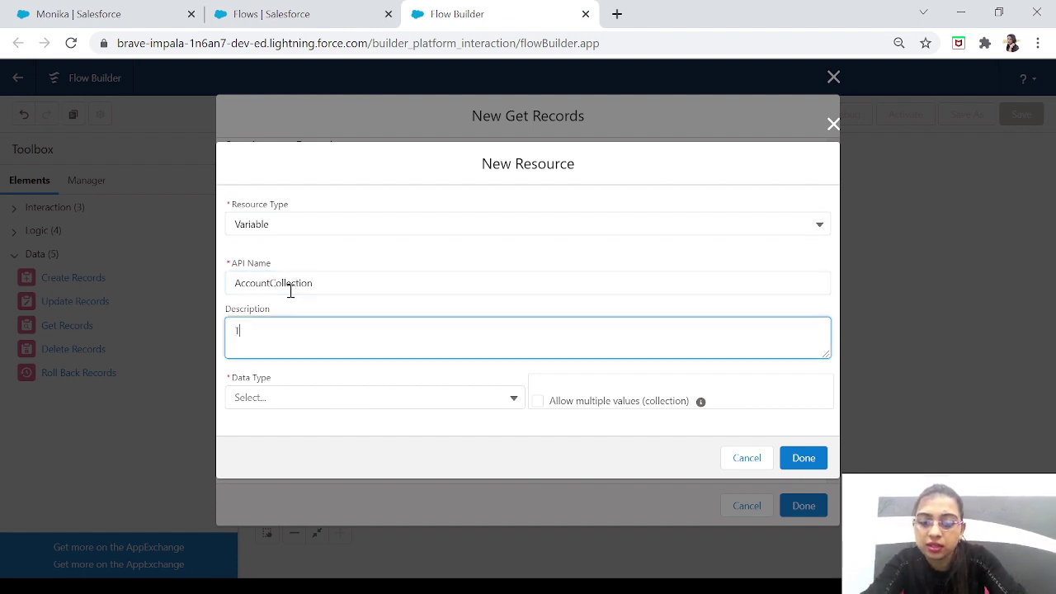
type("his record ")
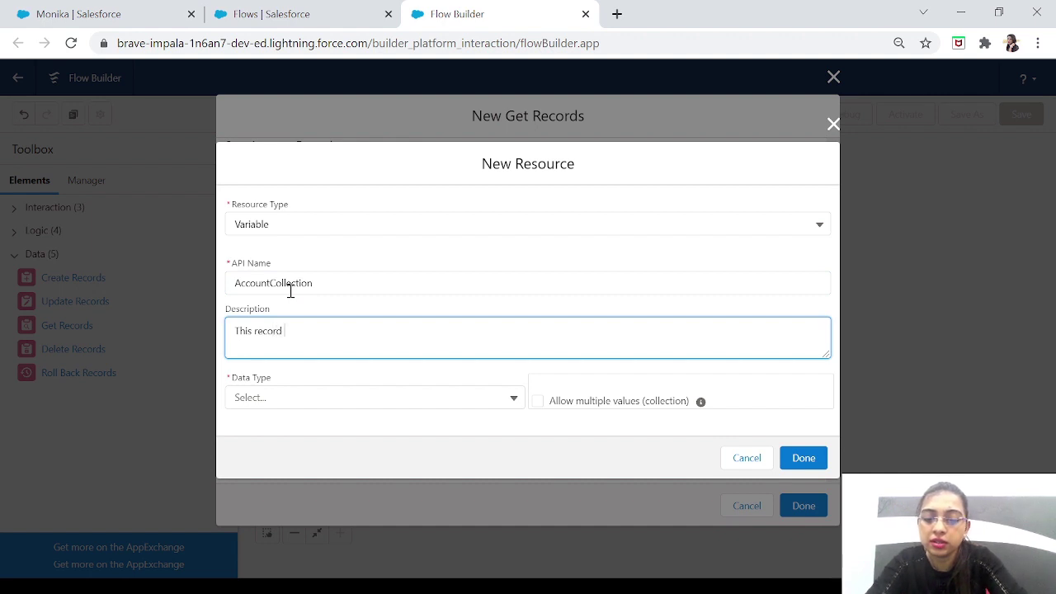
type("variable")
key("BackSpace")
key("BackSpace")
key("BackSpace")
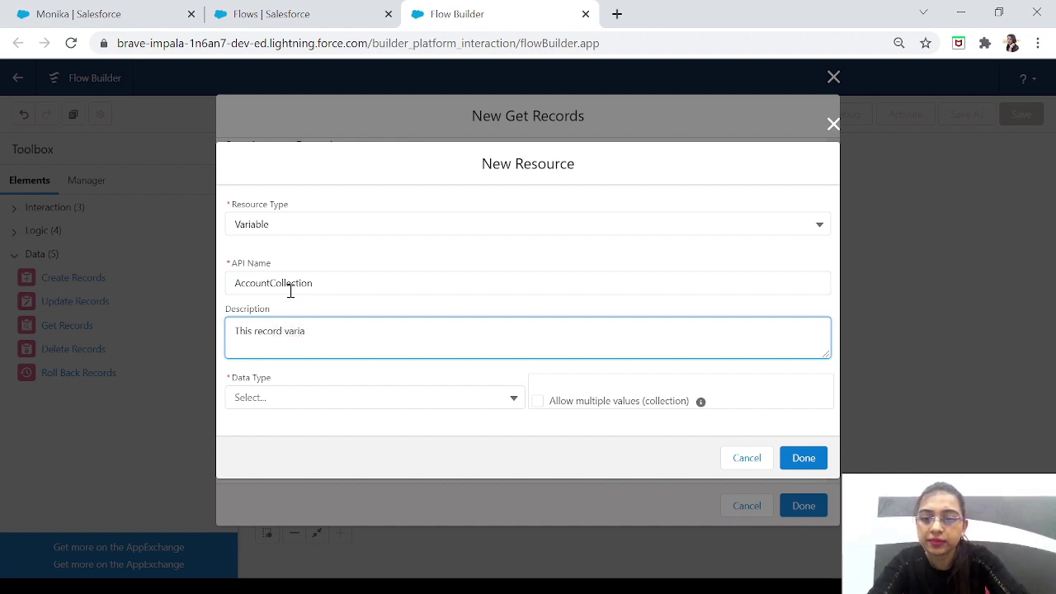
type("ble w")
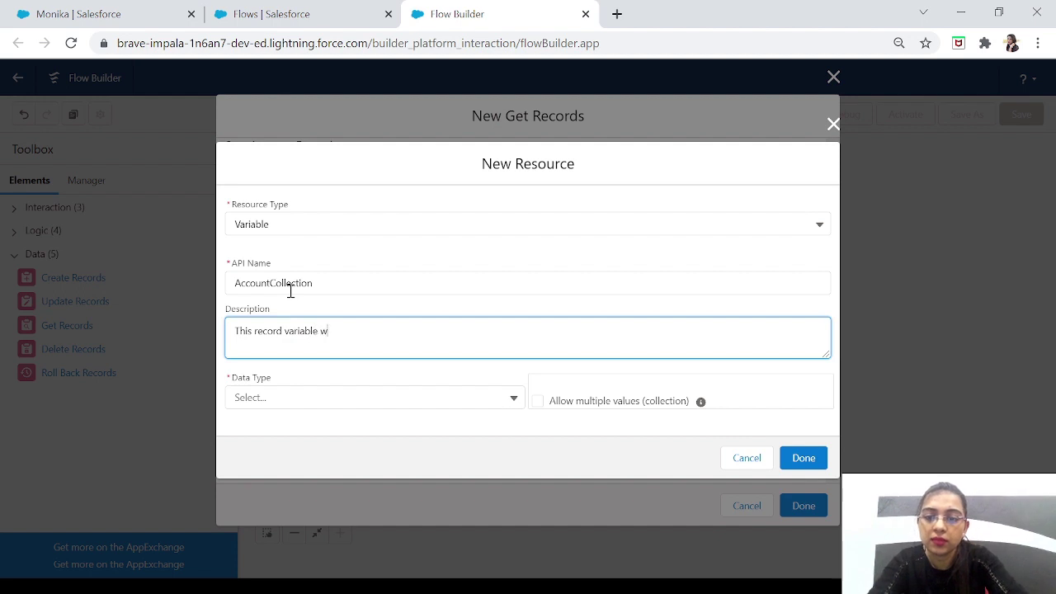
type("ill store all")
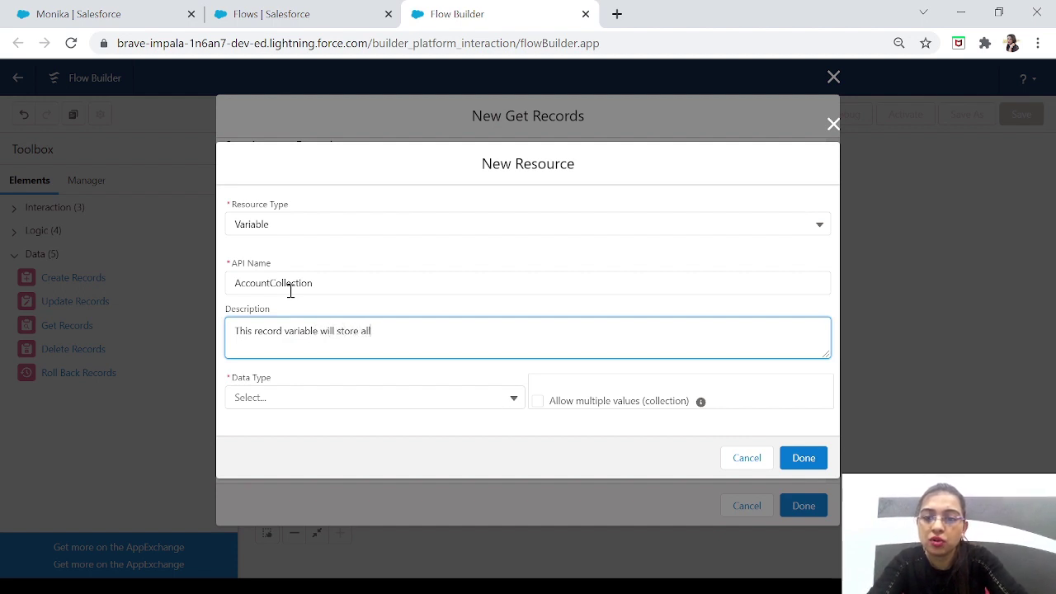
type(" the accoun")
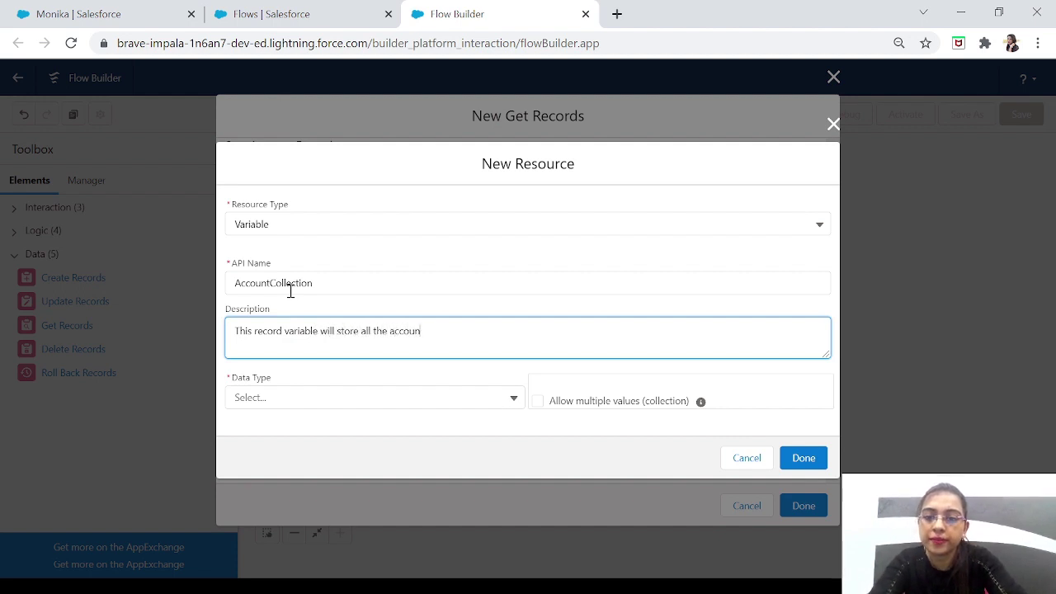
type("ts.")
Step: Set the variable's data type to Record, allow multiple values (collection), choose the Account object, and create it
left_click(293, 402)
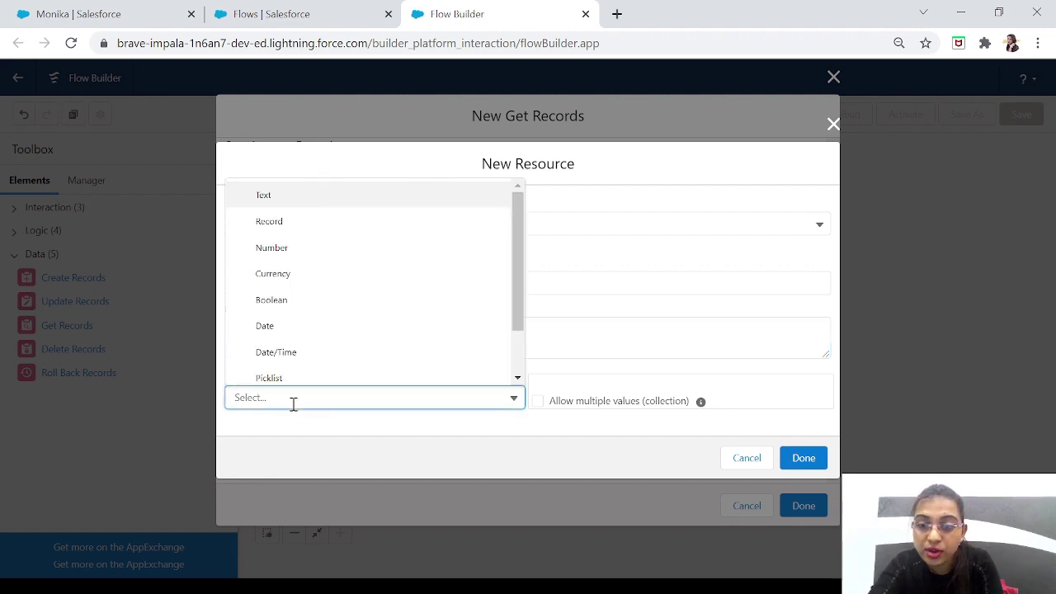
left_click(285, 223)
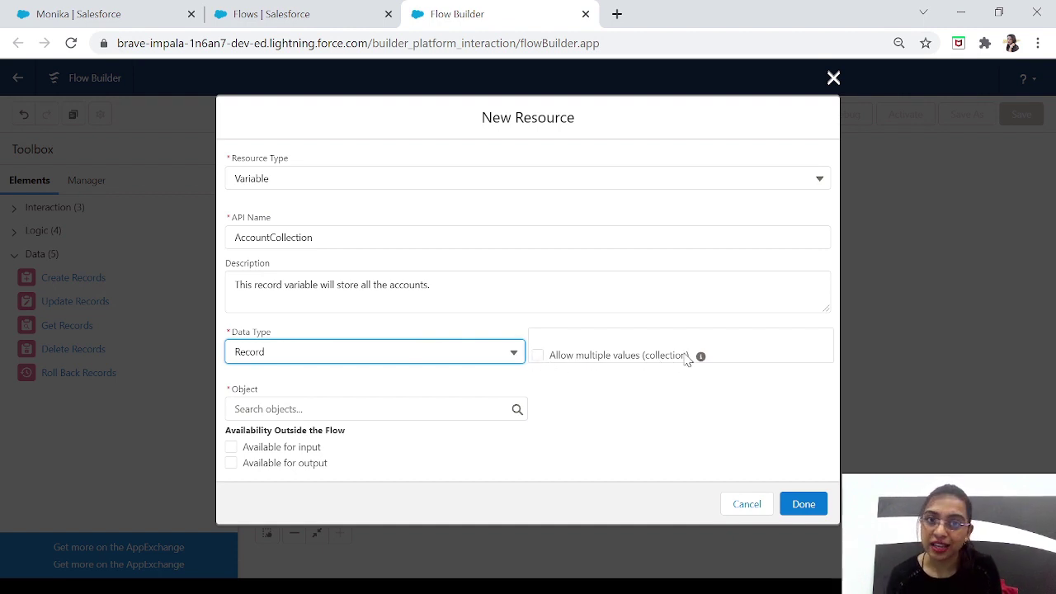
left_click(538, 357)
left_click(426, 398)
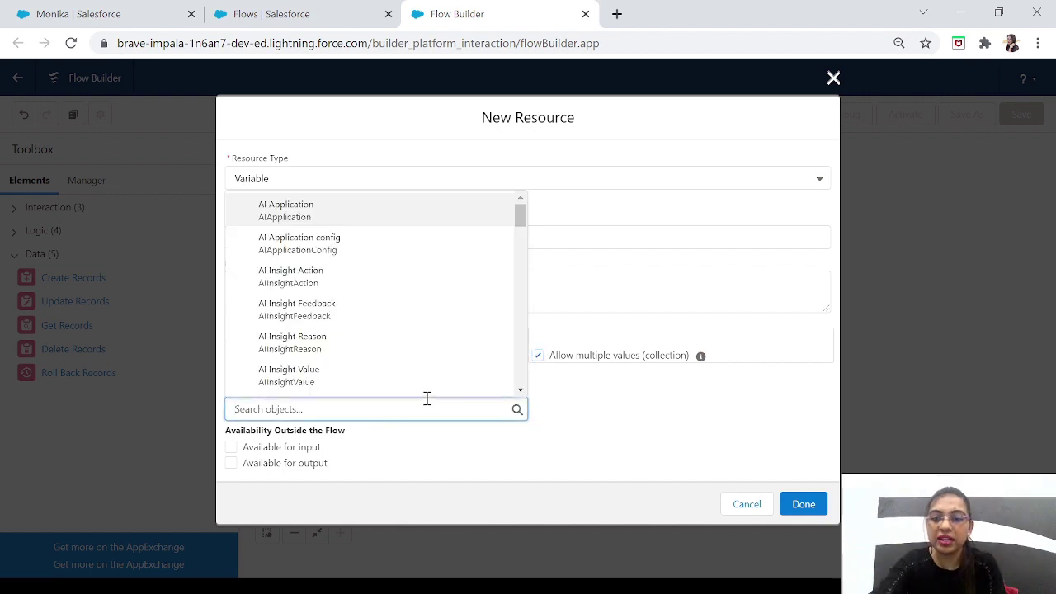
type("acc")
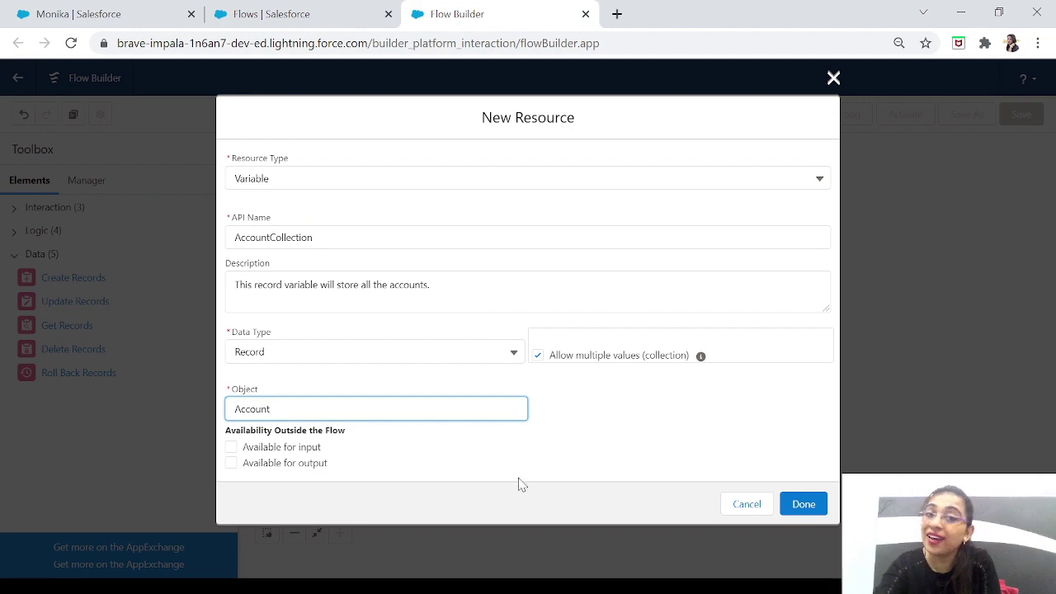
left_click(805, 506)
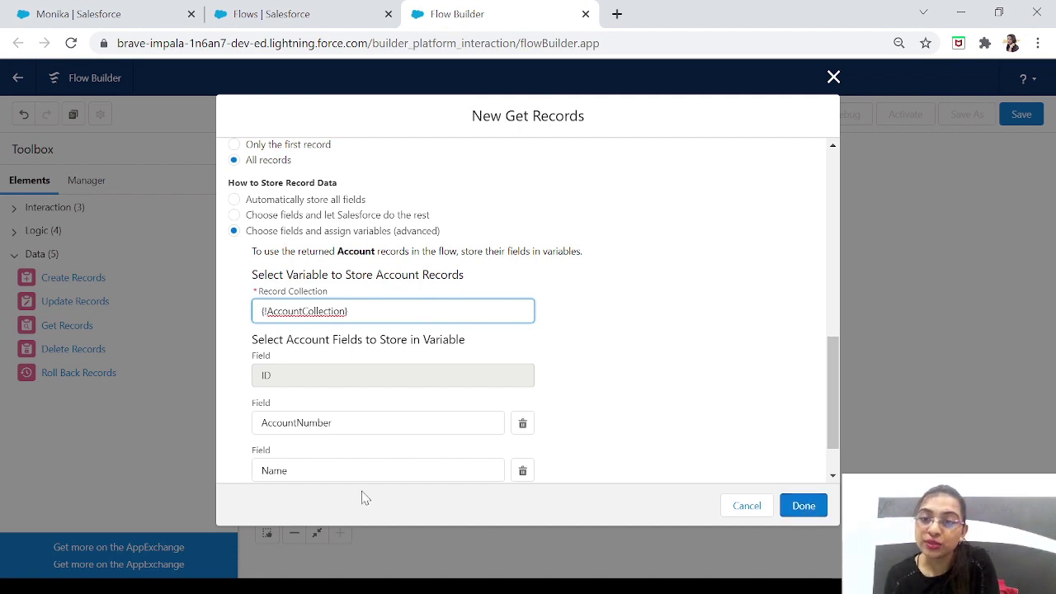
Step: Set the record data to Automatically store all fields, delete the manual variable assignments, and finish the Get Records element
left_click(250, 216)
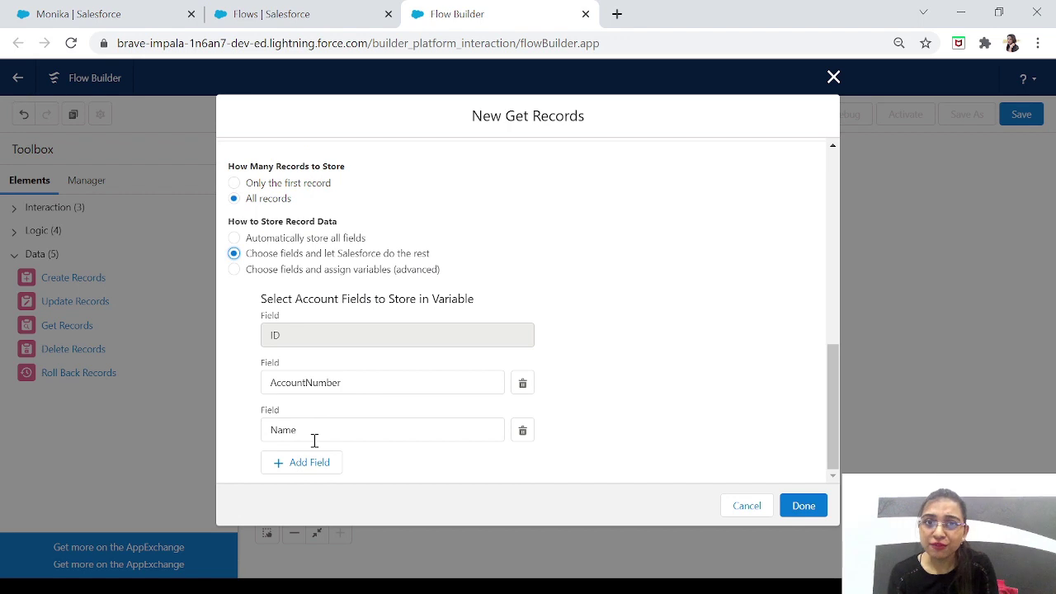
left_click(282, 237)
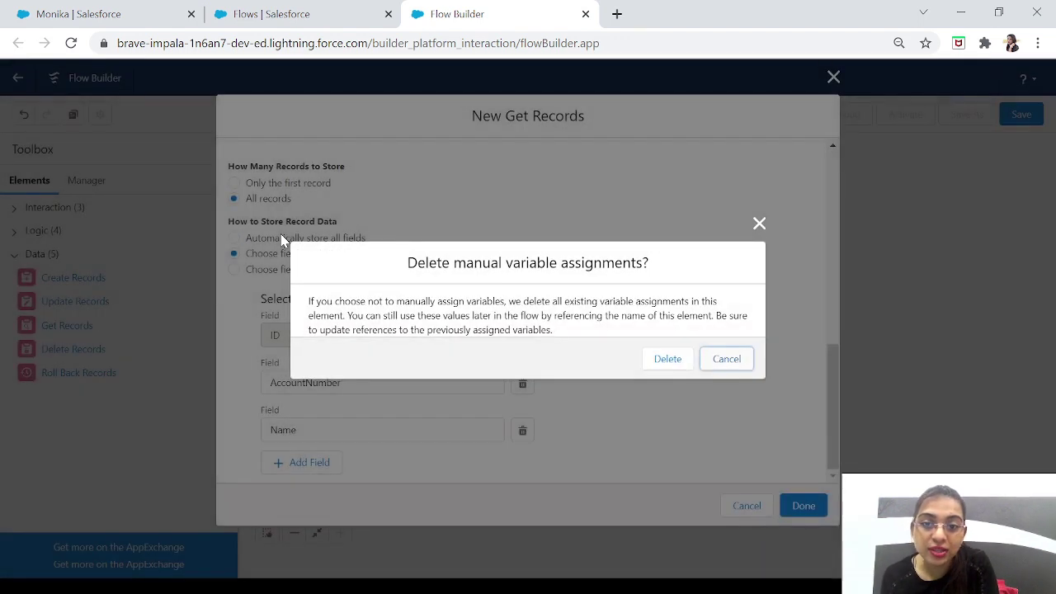
left_click(669, 360)
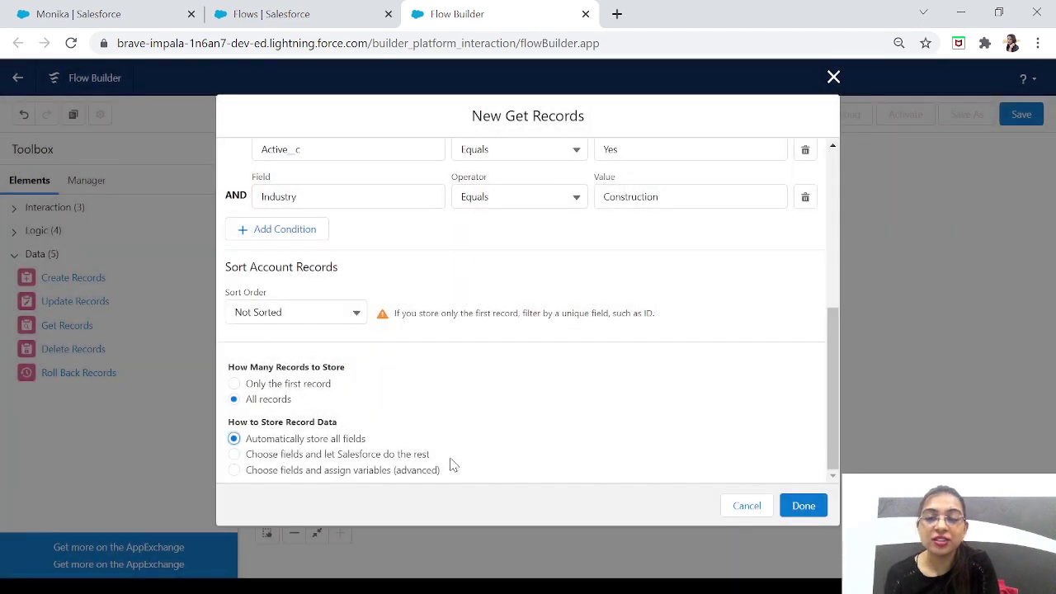
left_click(800, 506)
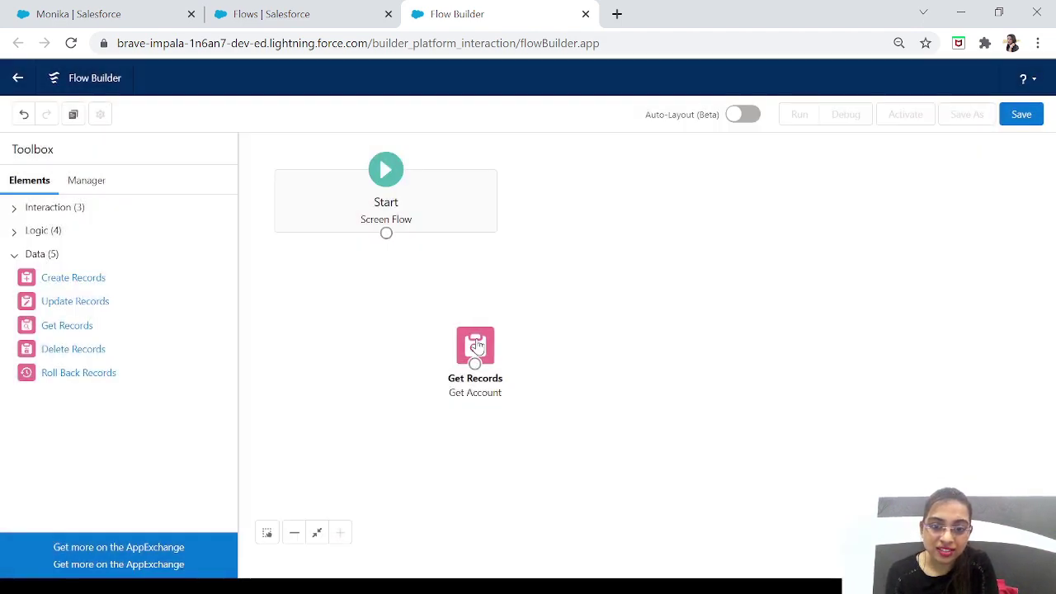
Step: Move the Get Account element beside the Start element, and check its Get Records settings
left_click_drag(478, 349, 579, 212)
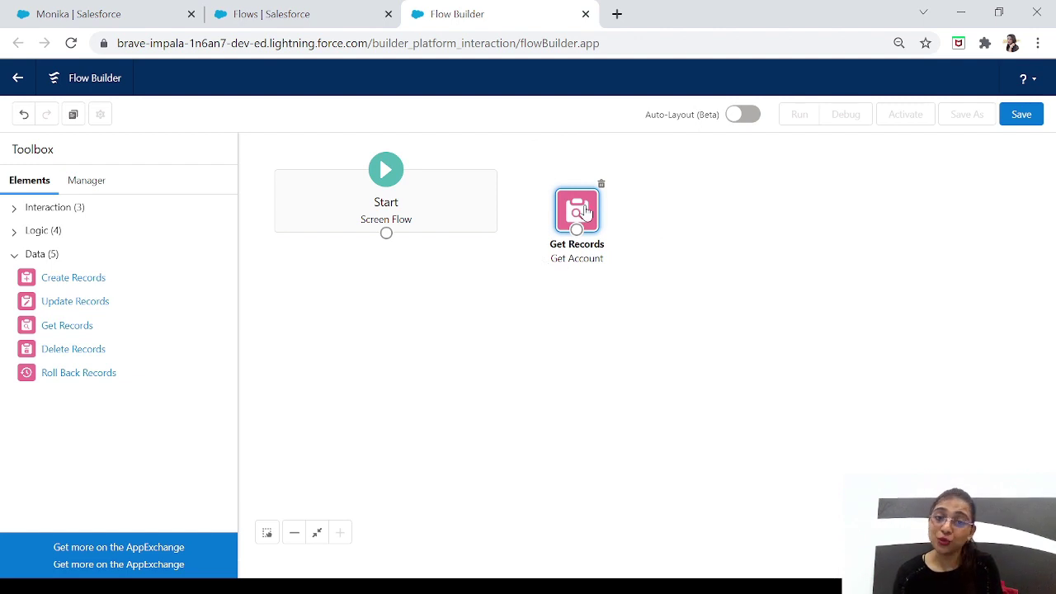
double_click(586, 211)
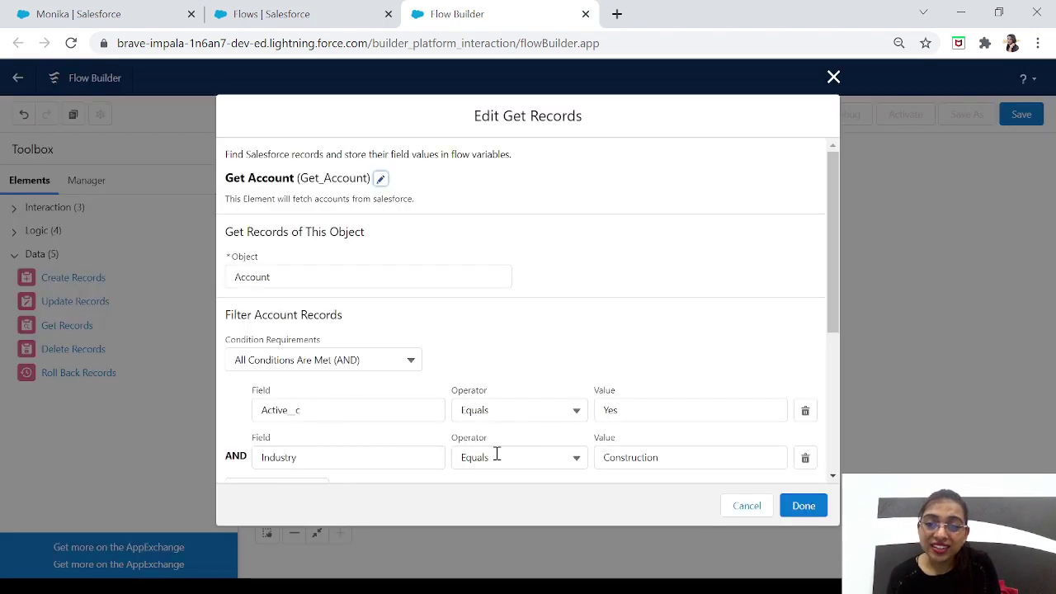
left_click(803, 507)
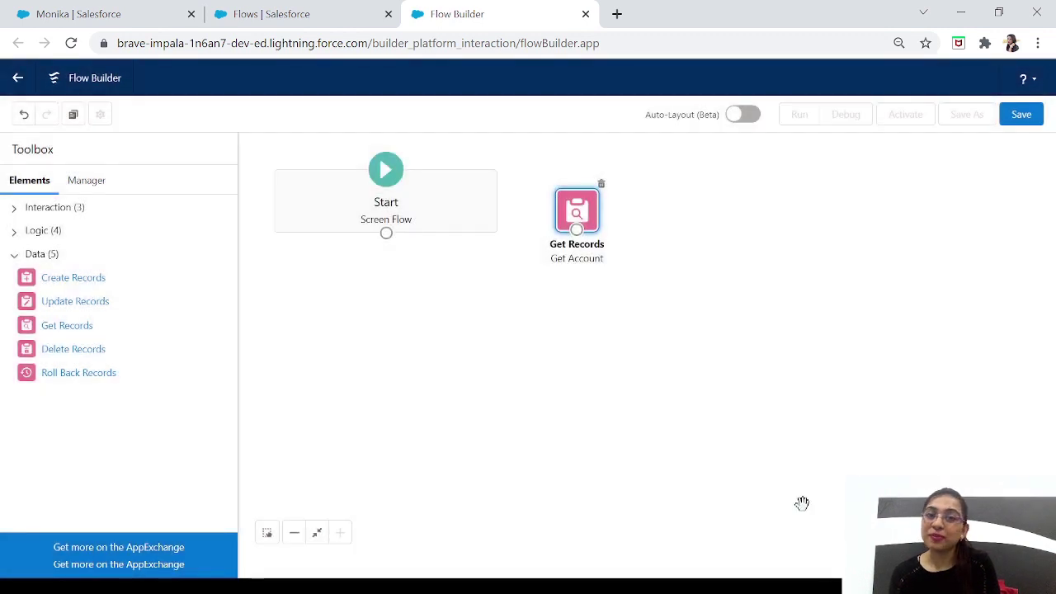